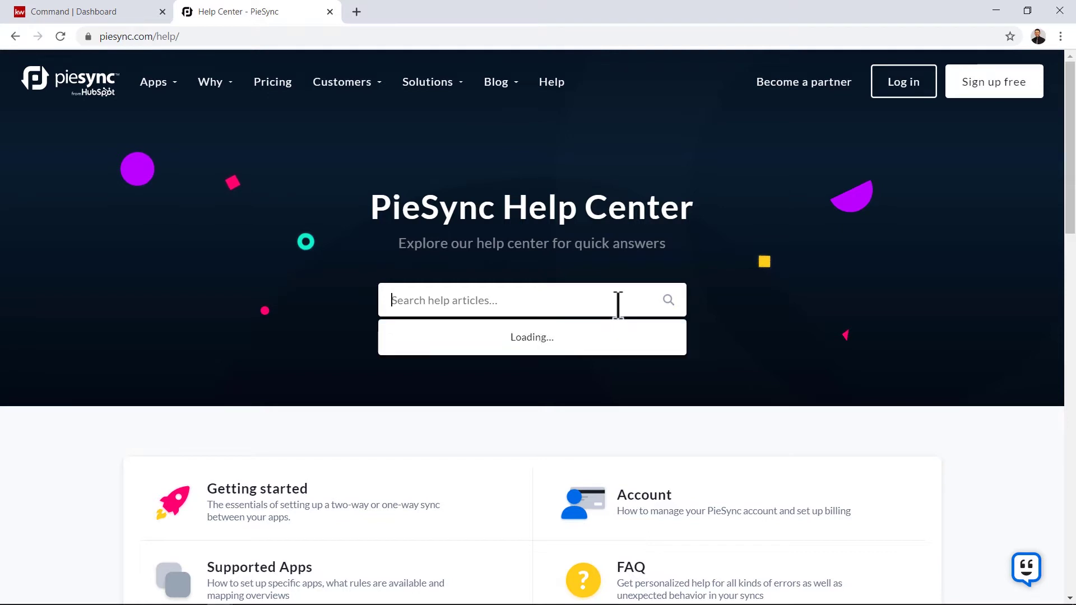
- Search the PieSync Help Center for "kw command" and review the KW Command Partnership article and its linked pricing page
text(kw command)
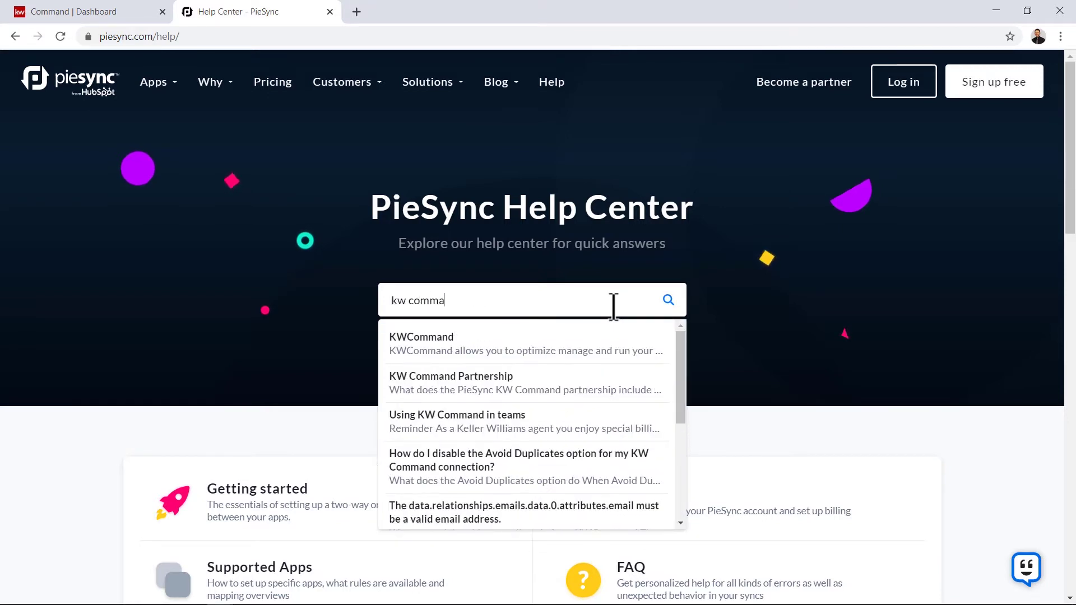
click(506, 387)
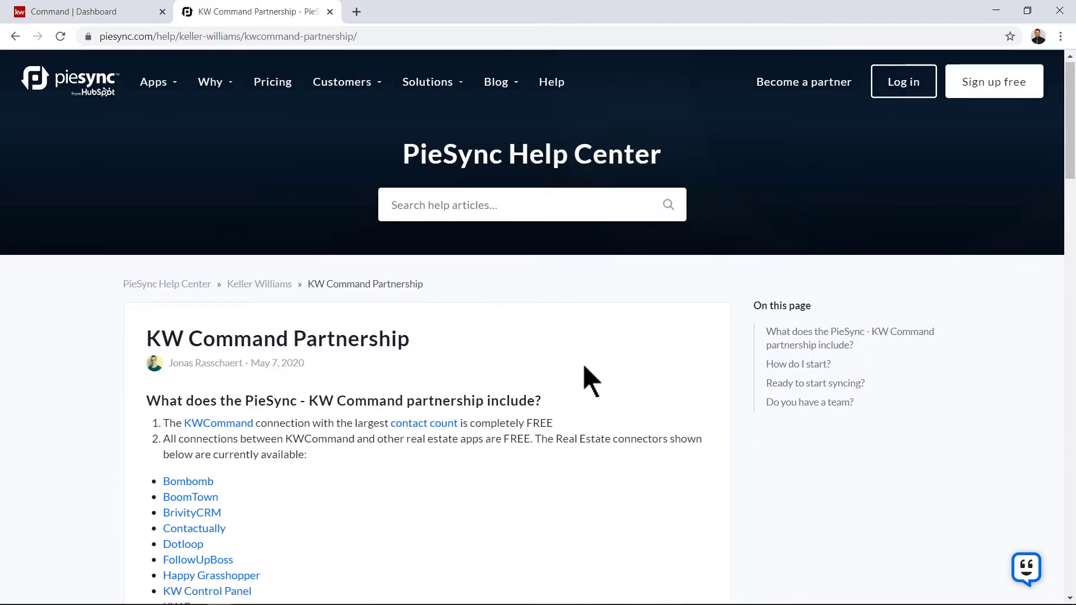
scroll(588, 381, down, 3)
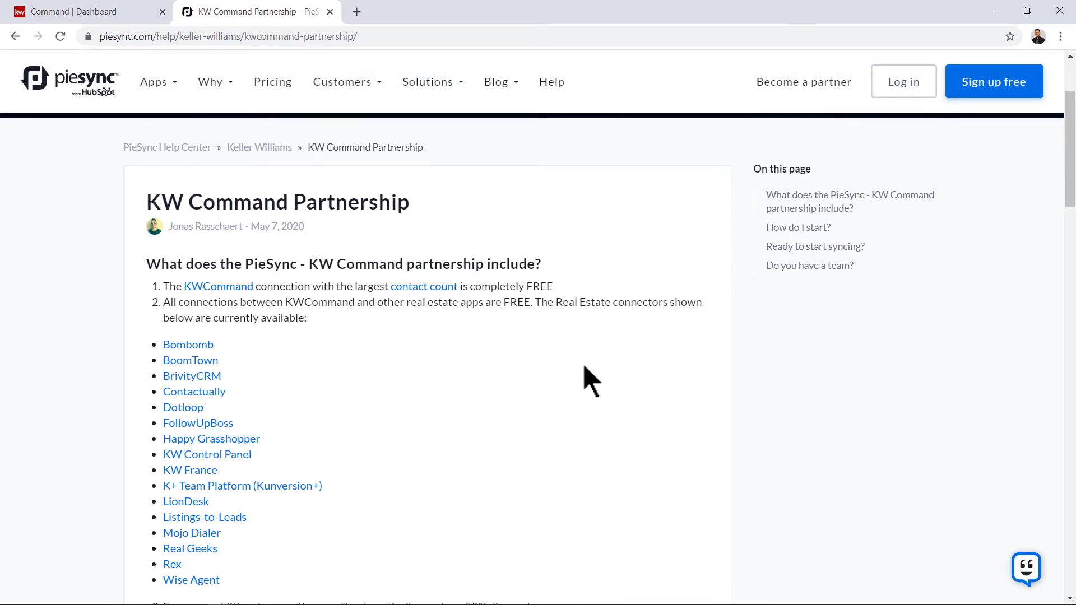
scroll(588, 381, down, 1)
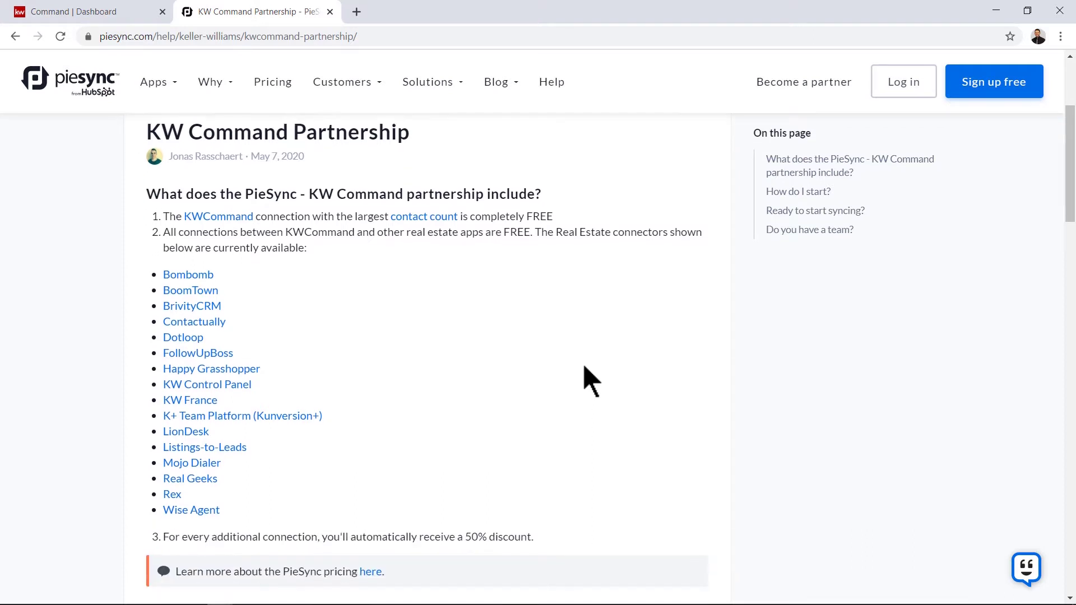
scroll(588, 381, down, 1)
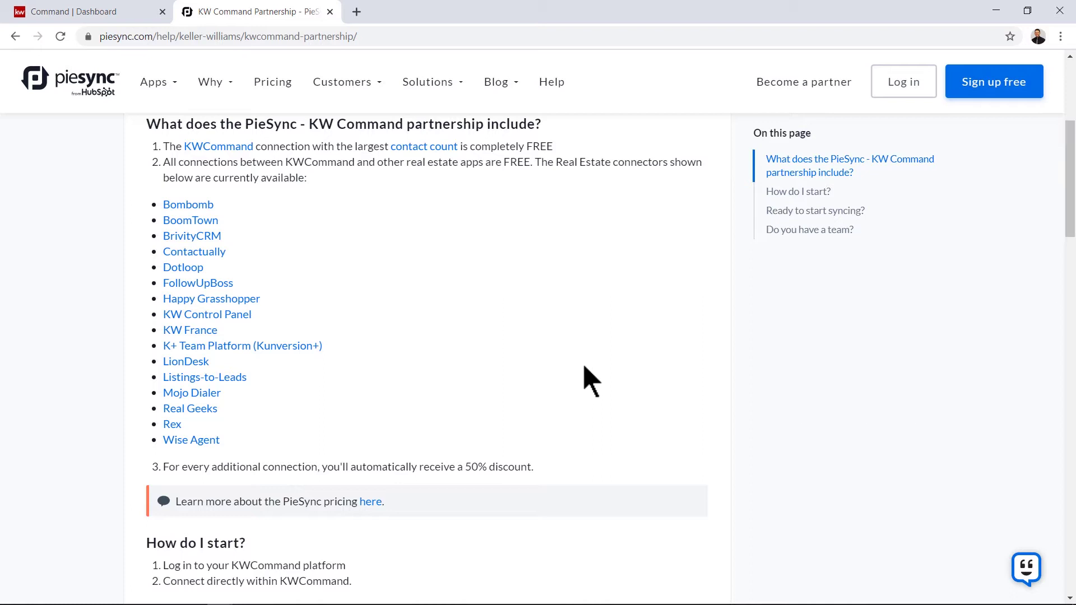
click(369, 502)
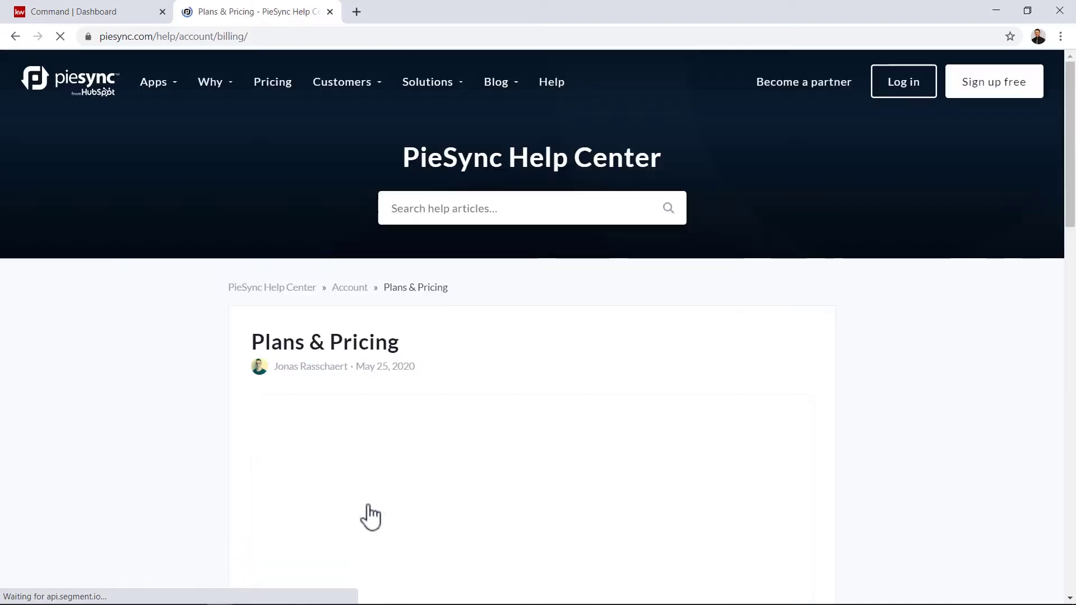
key(alt+Left)
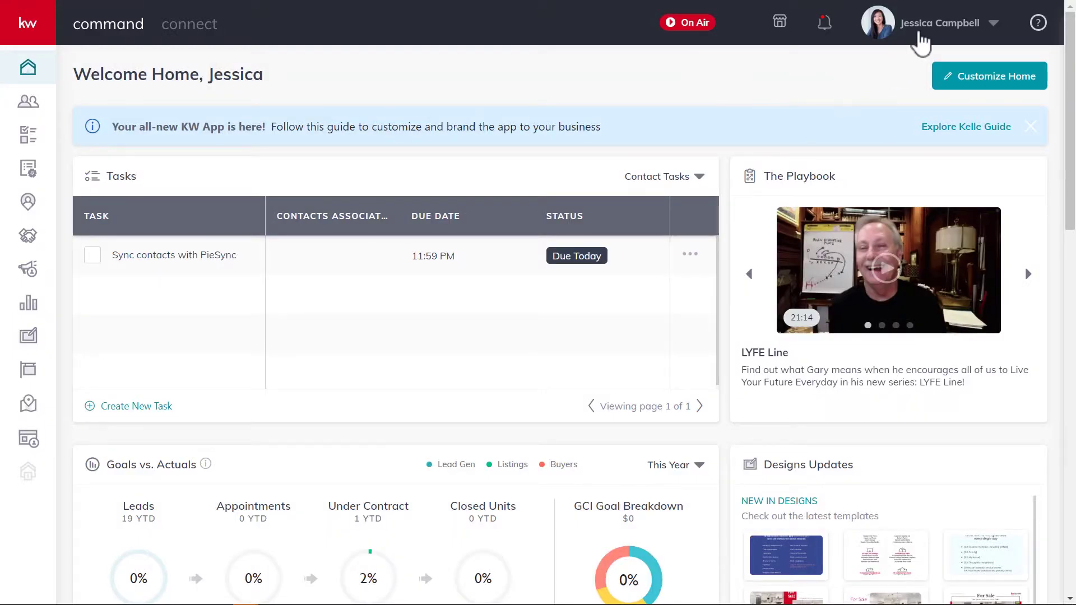
- Switch to KW Command, start connecting the PieSync account from the user settings, and accept PieSync's terms and conditions
click(923, 37)
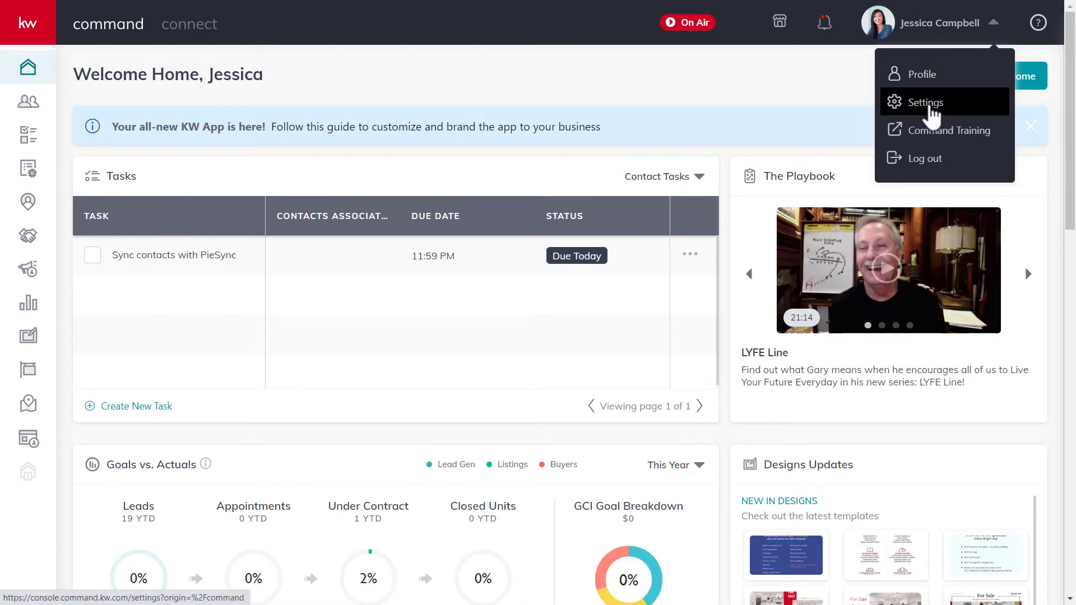
click(931, 105)
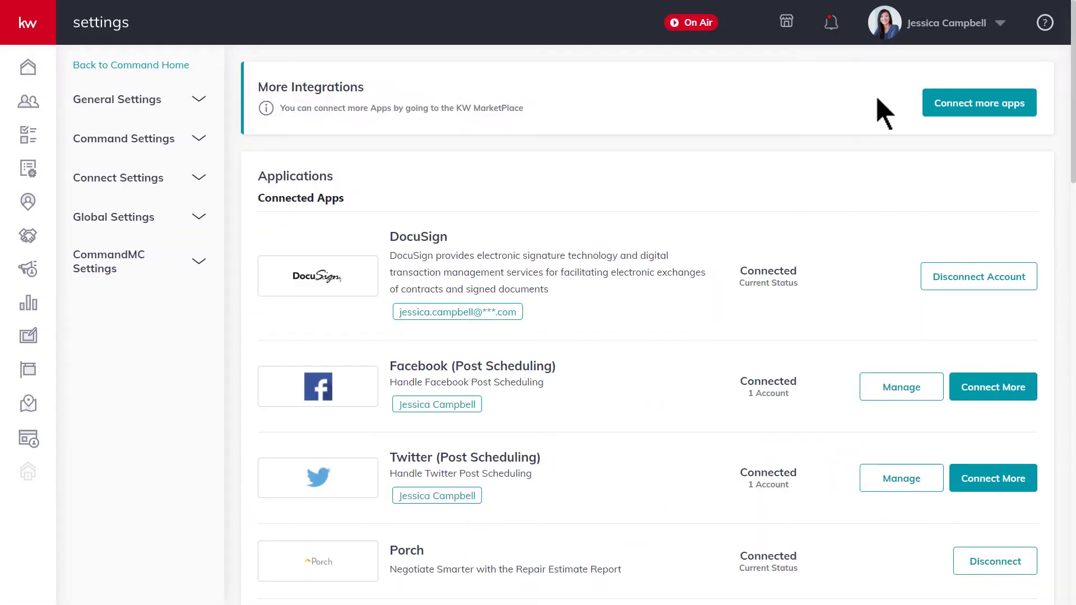
scroll(884, 115, down, 12)
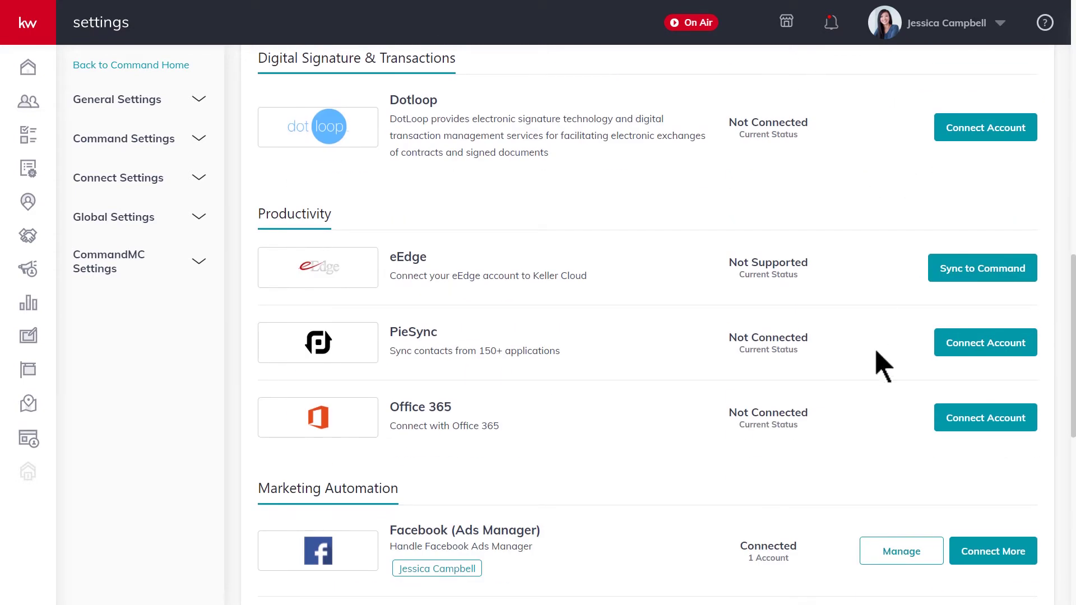
click(967, 350)
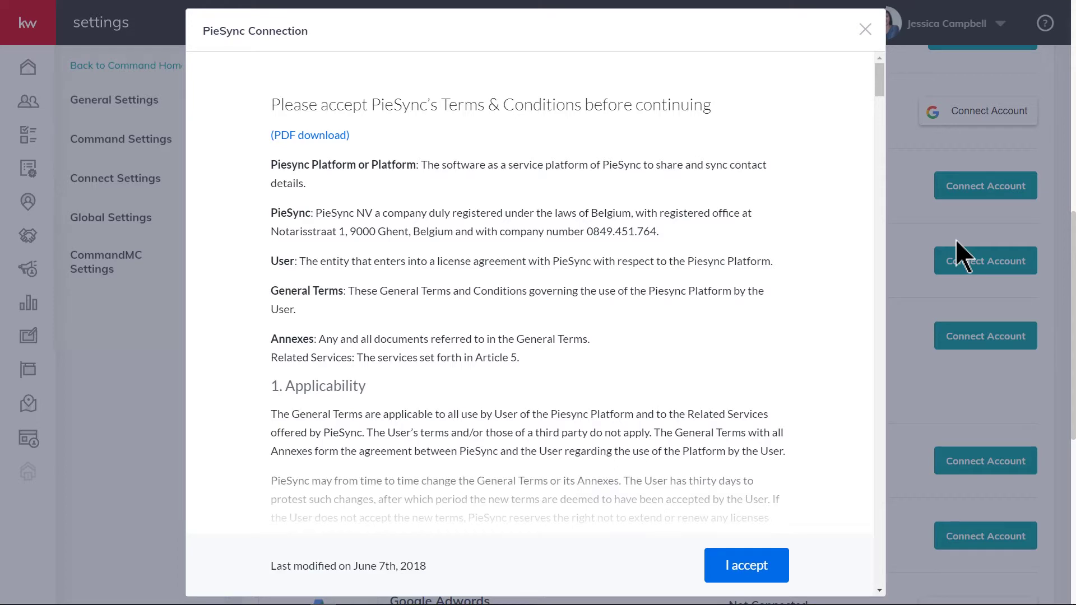
click(740, 567)
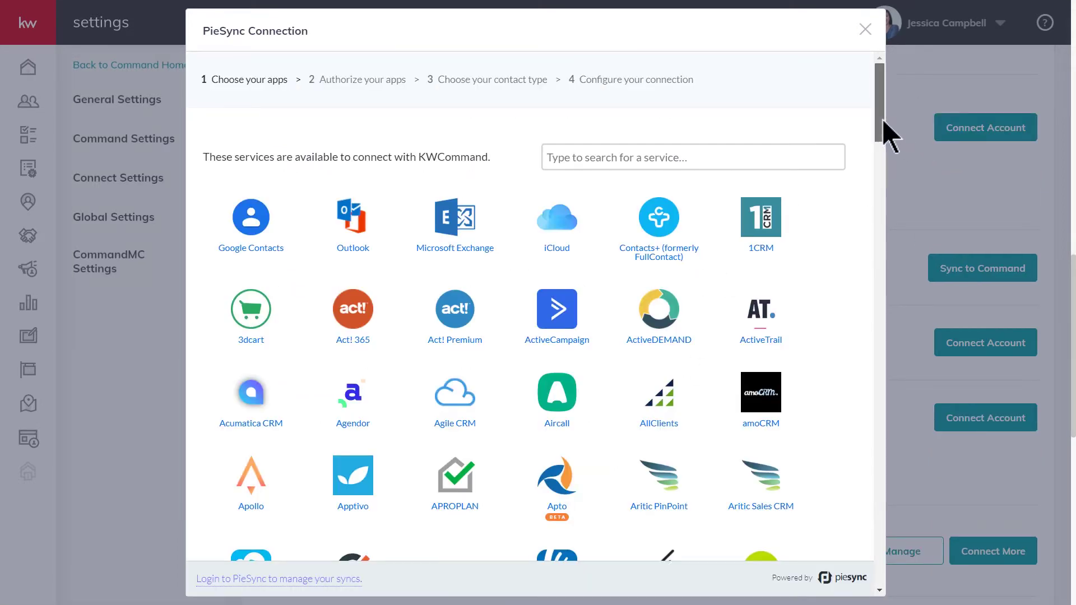
- Choose Google Contacts as the service, authorize it with the existing kw.com account, and proceed to configuring its sync with KWCommand
mouse_move(882, 119)
mouse_down()
mouse_move(893, 213)
mouse_move(886, 119)
mouse_up()
click(251, 218)
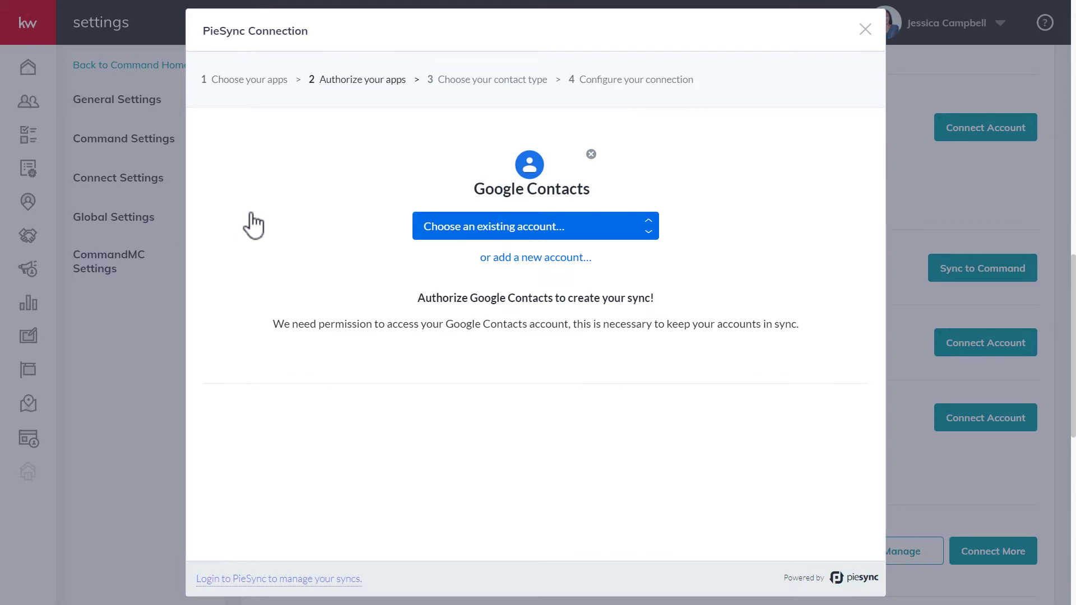
click(650, 233)
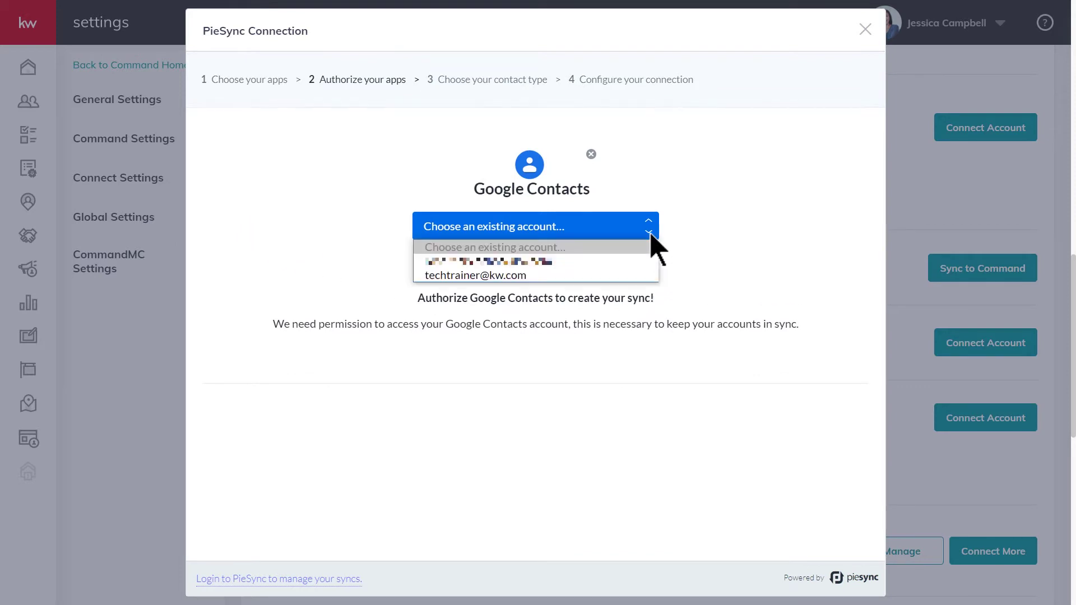
click(636, 273)
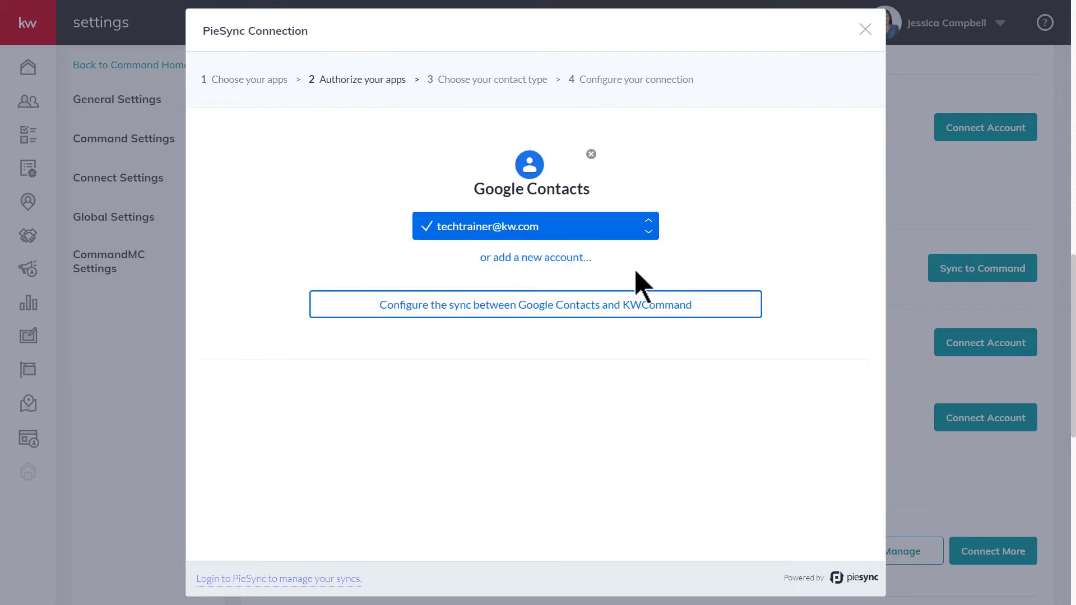
click(665, 317)
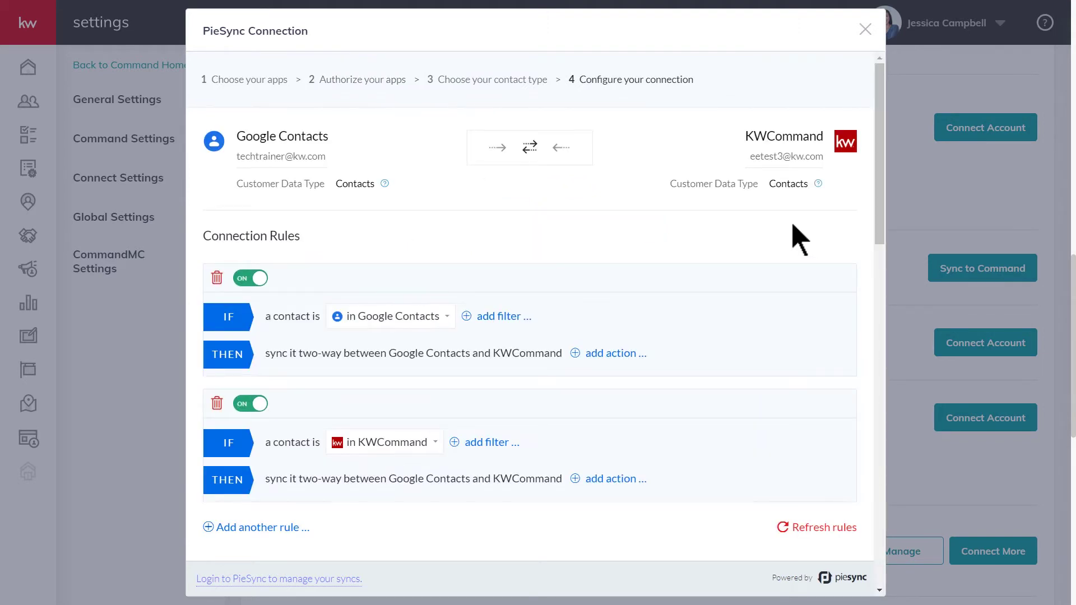
- Review the connection settings and set the sync direction to one-way from Google Contacts to KWCommand
drag(876, 201, 880, 478)
drag(893, 432, 911, 167)
scroll(430, 153, up, 1)
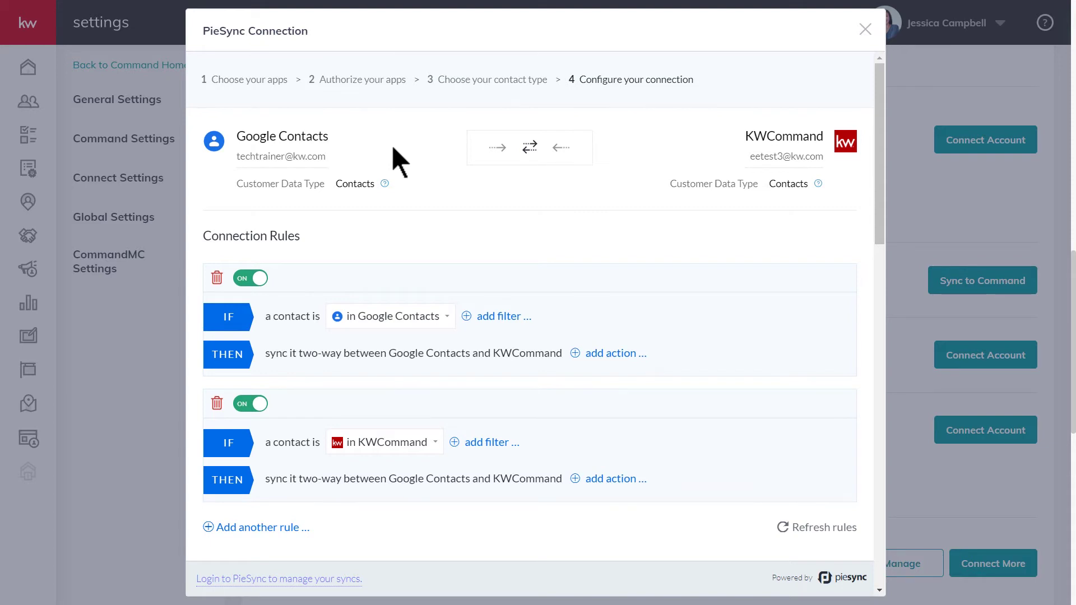
click(496, 149)
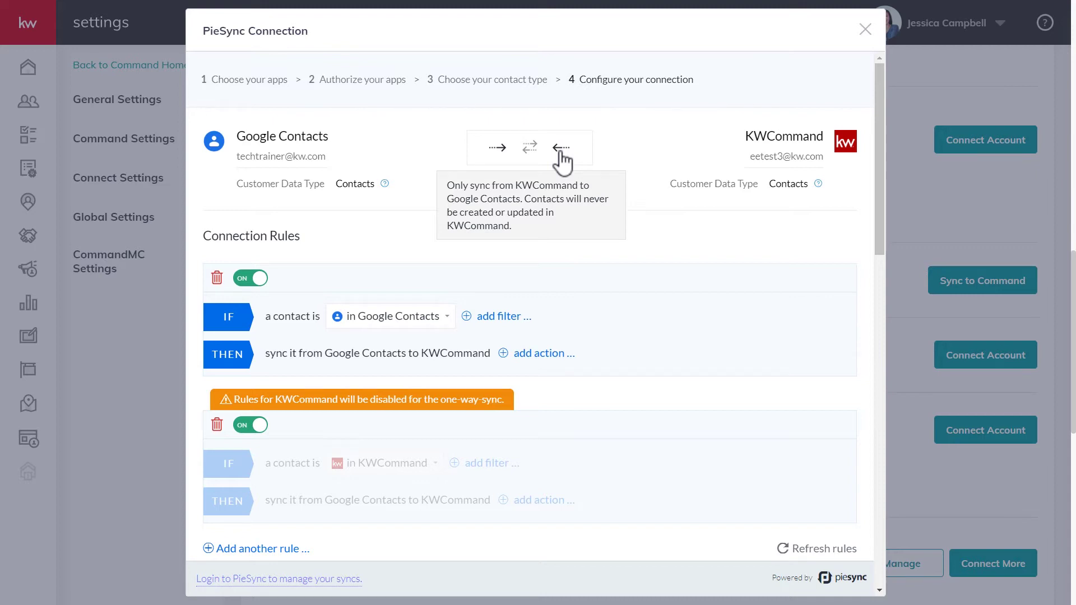
click(529, 147)
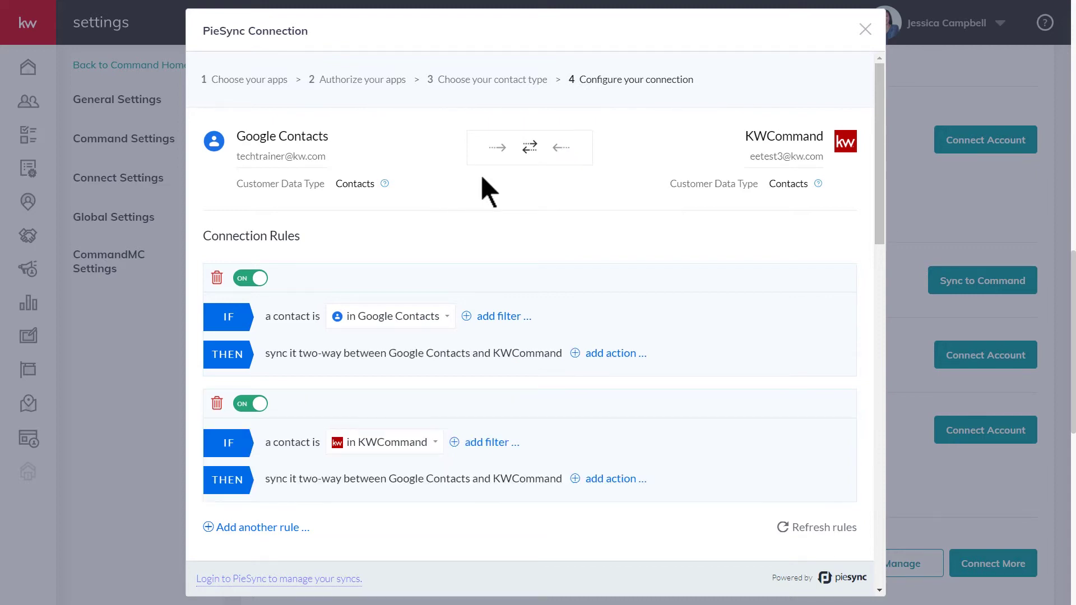
click(497, 148)
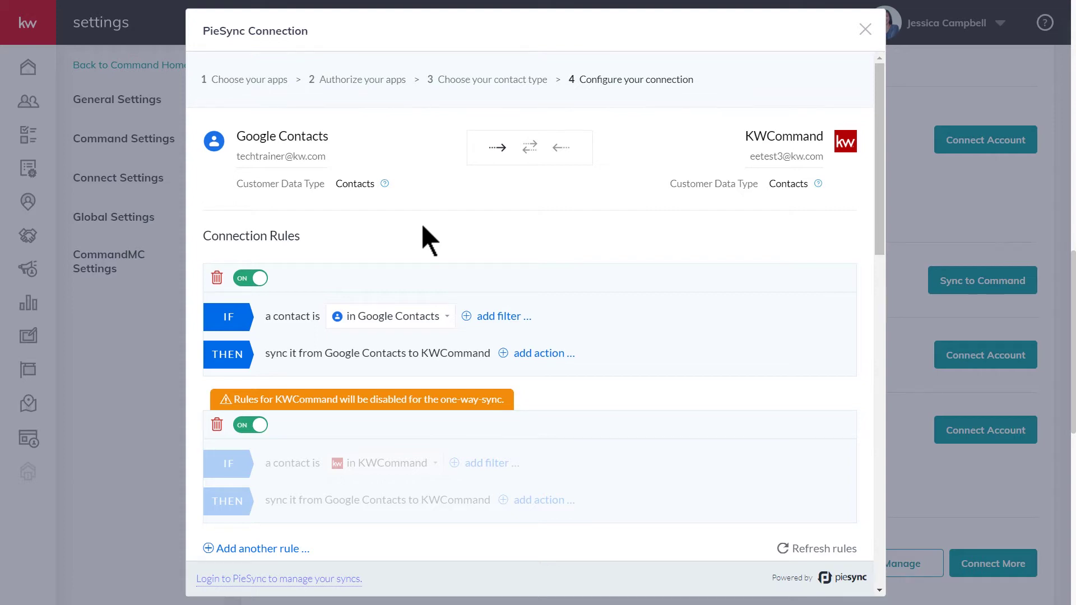
- Add a filter to the Google Contacts rule requiring that Full Name has any value
scroll(263, 326, down, 3)
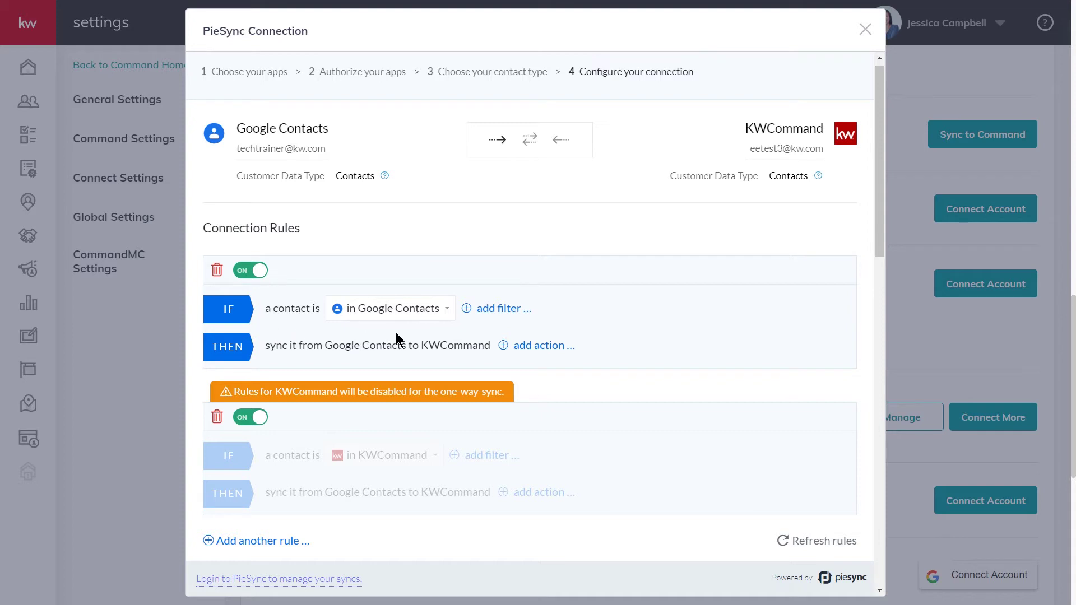
click(492, 312)
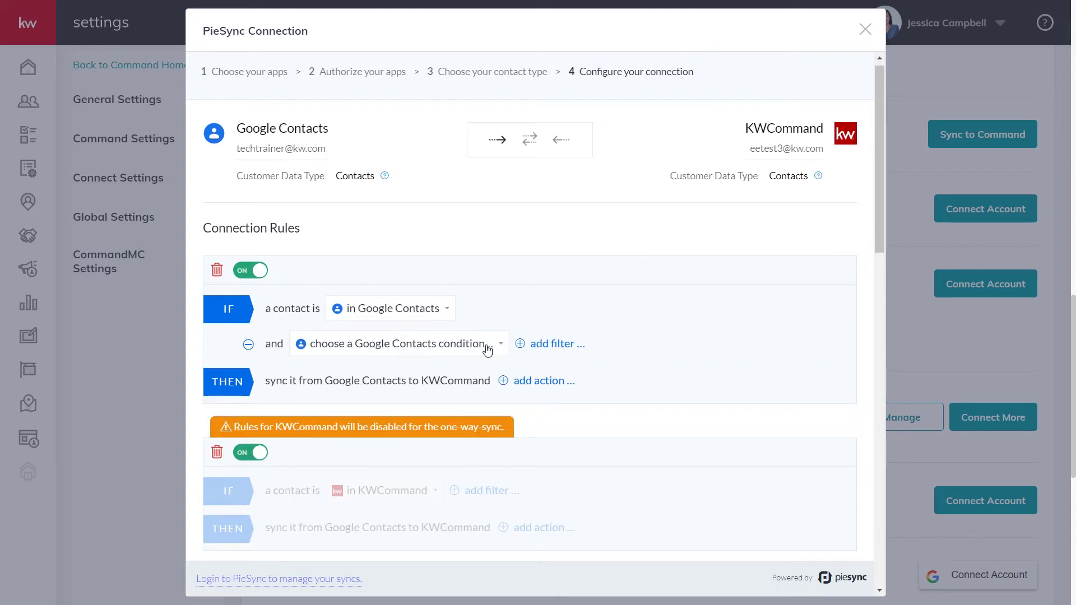
click(488, 350)
scroll(473, 443, down, 2)
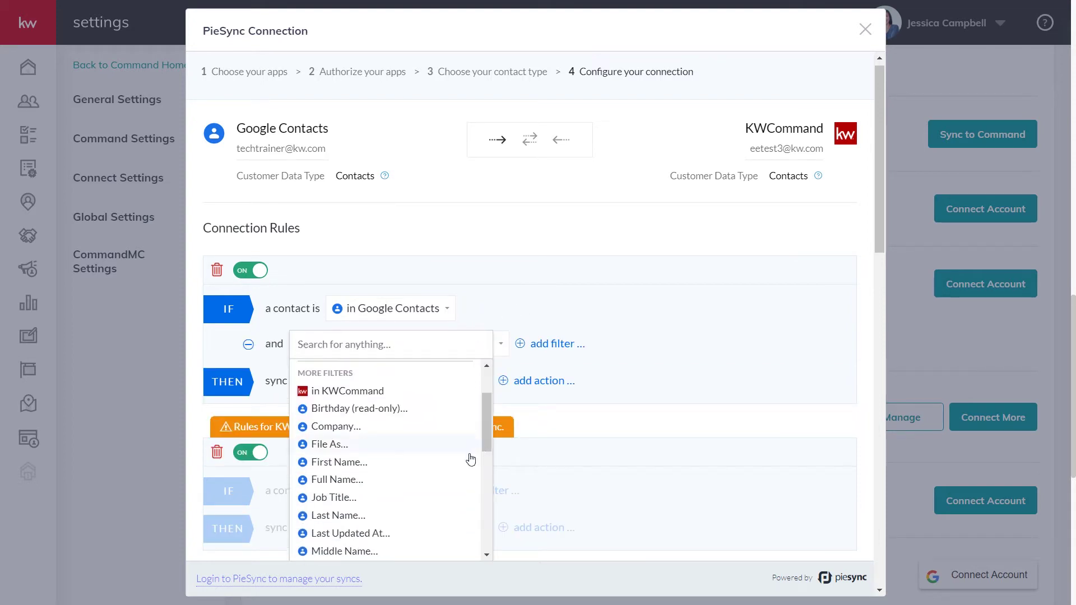
click(443, 480)
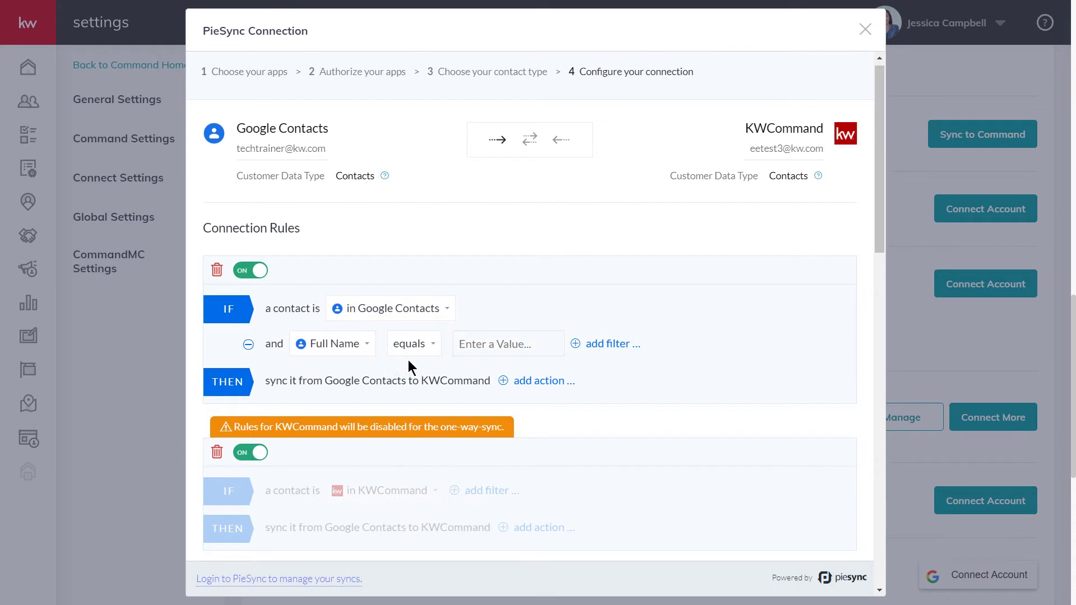
click(429, 350)
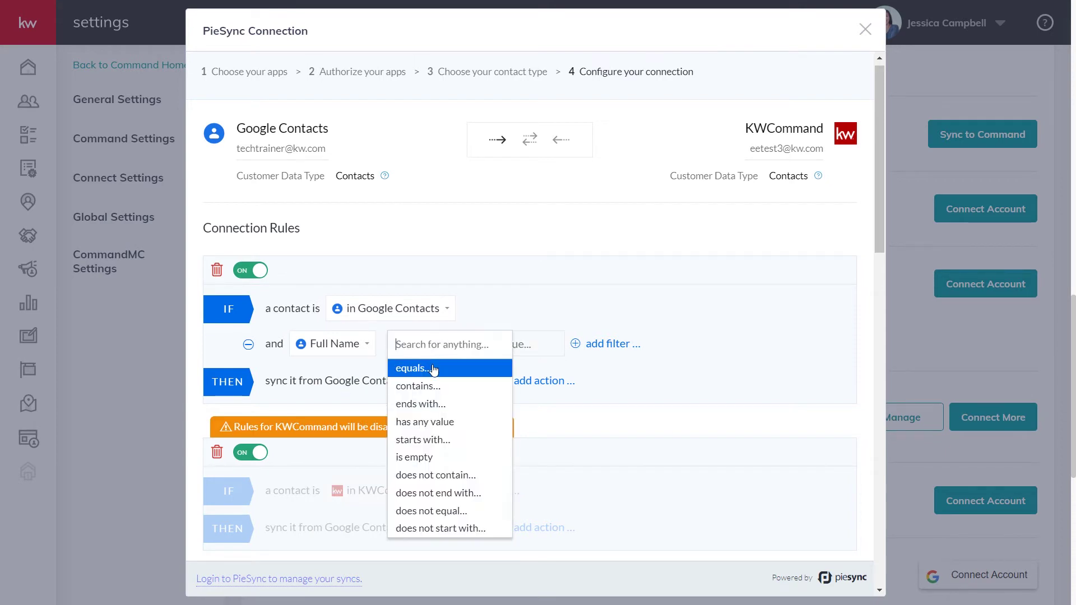
click(435, 424)
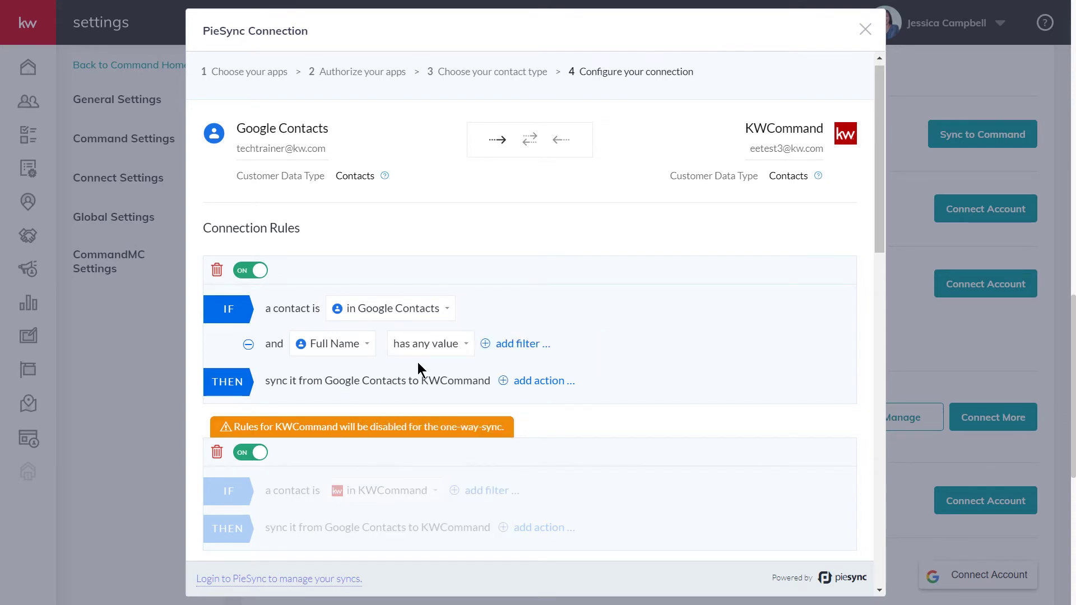
- Add a second filter to the Google Contacts rule requiring that the contact has a Phone Number
click(505, 349)
click(488, 380)
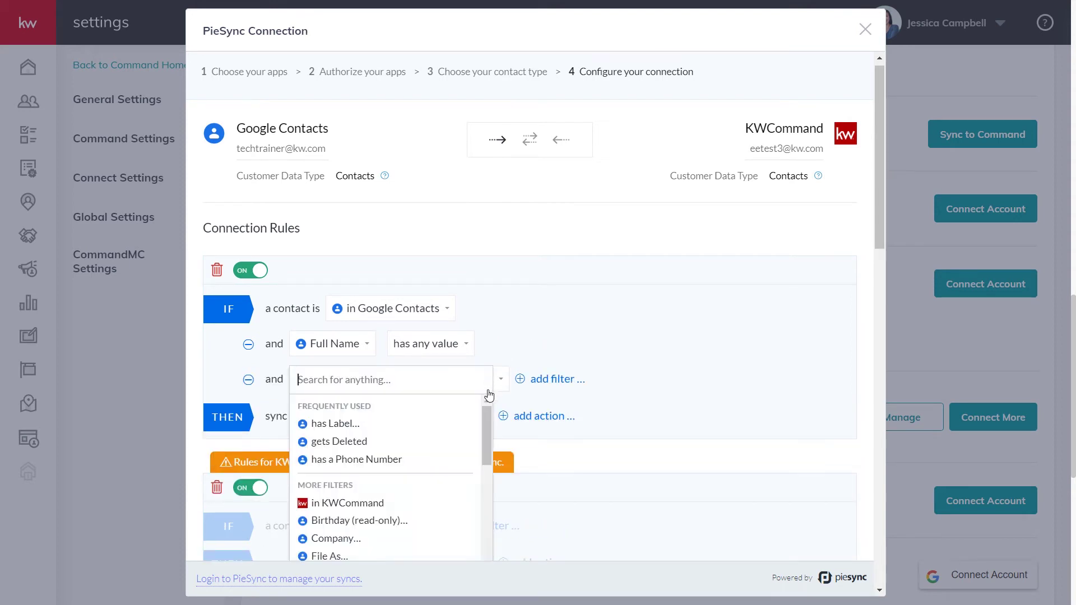
click(440, 460)
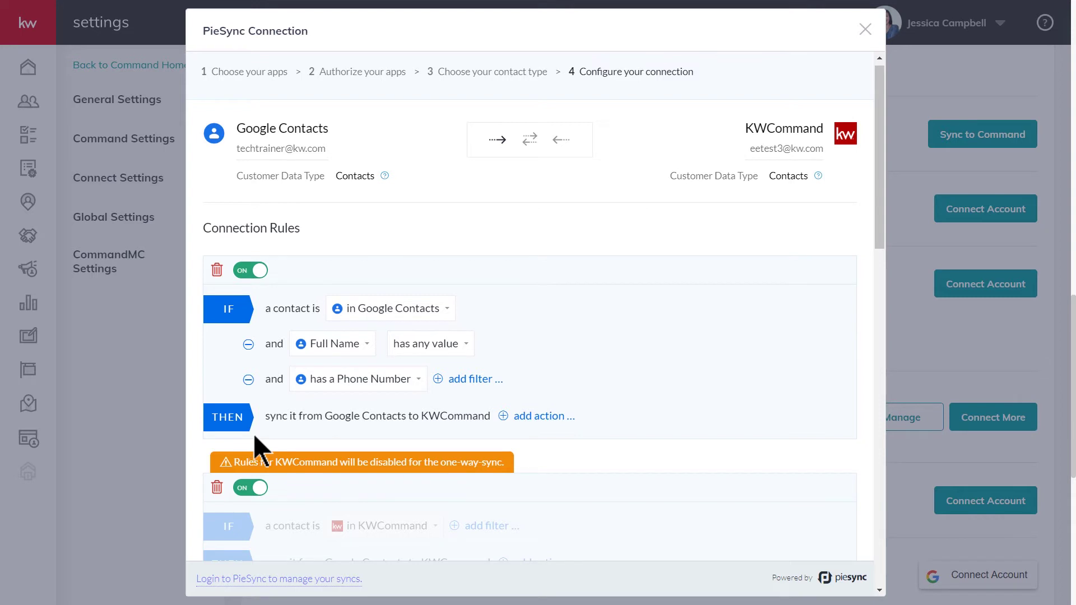
- Add an "update Mark as Lead" action, switched on, to the Google Contacts rule
click(538, 416)
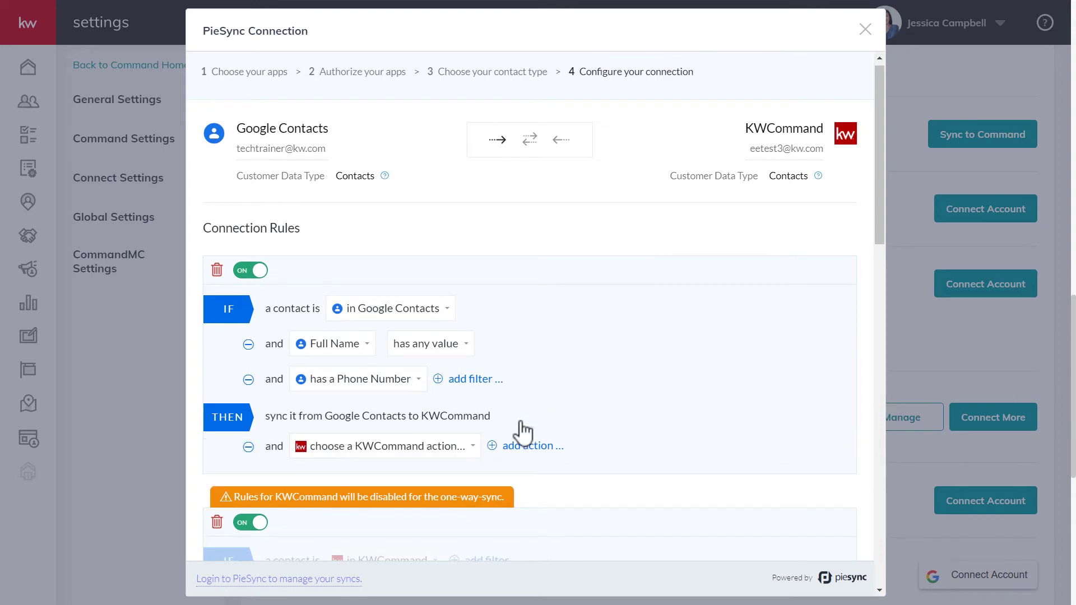
click(473, 446)
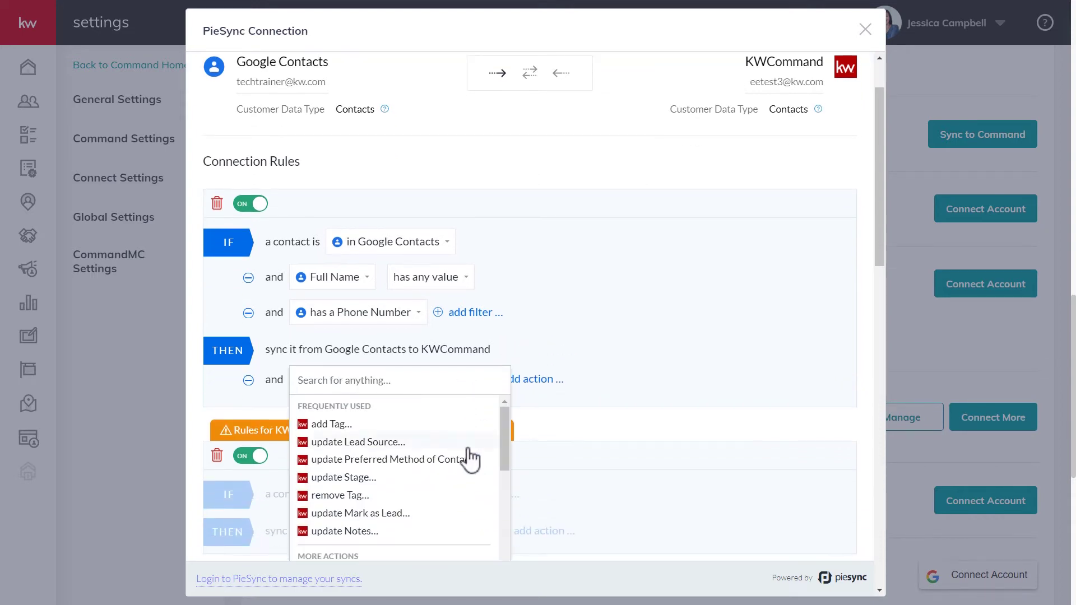
click(423, 514)
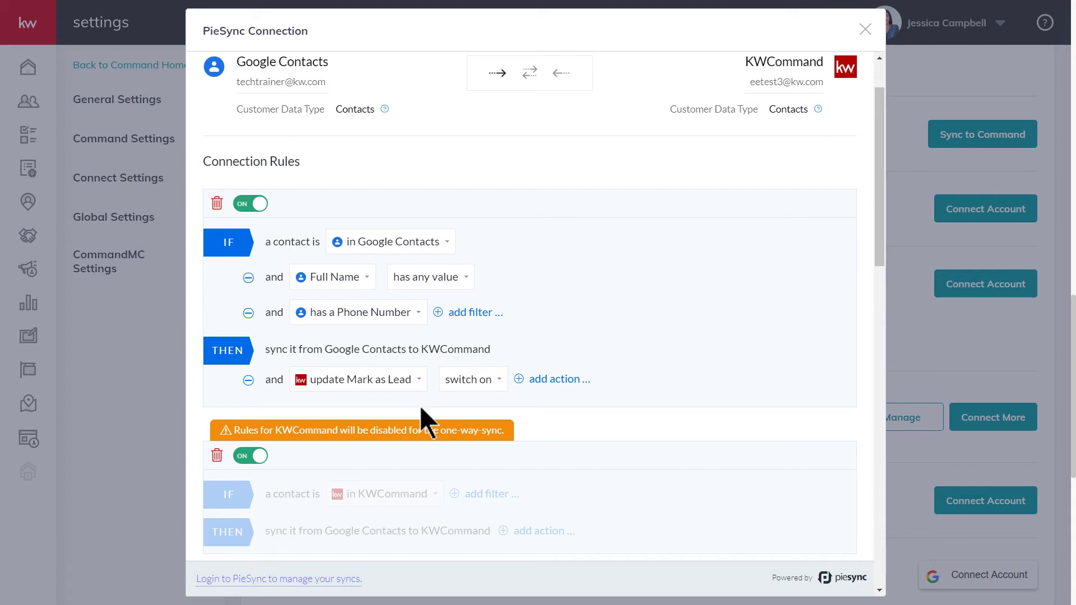
- Add an "update Lead Source" action to the Google Contacts rule that overwrites the source with Google Contacts
click(521, 381)
click(477, 424)
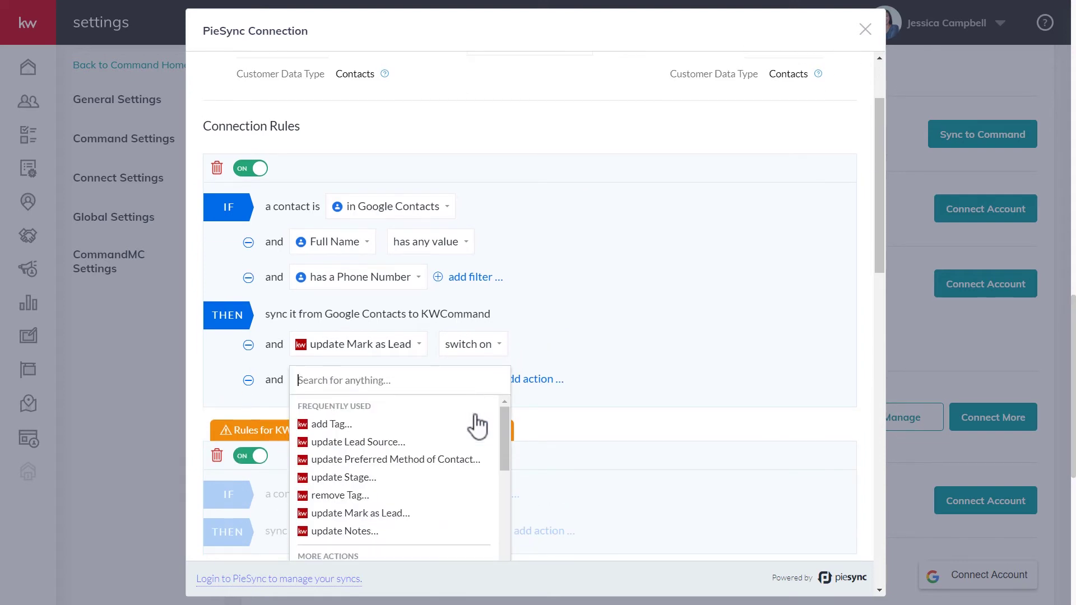
click(437, 447)
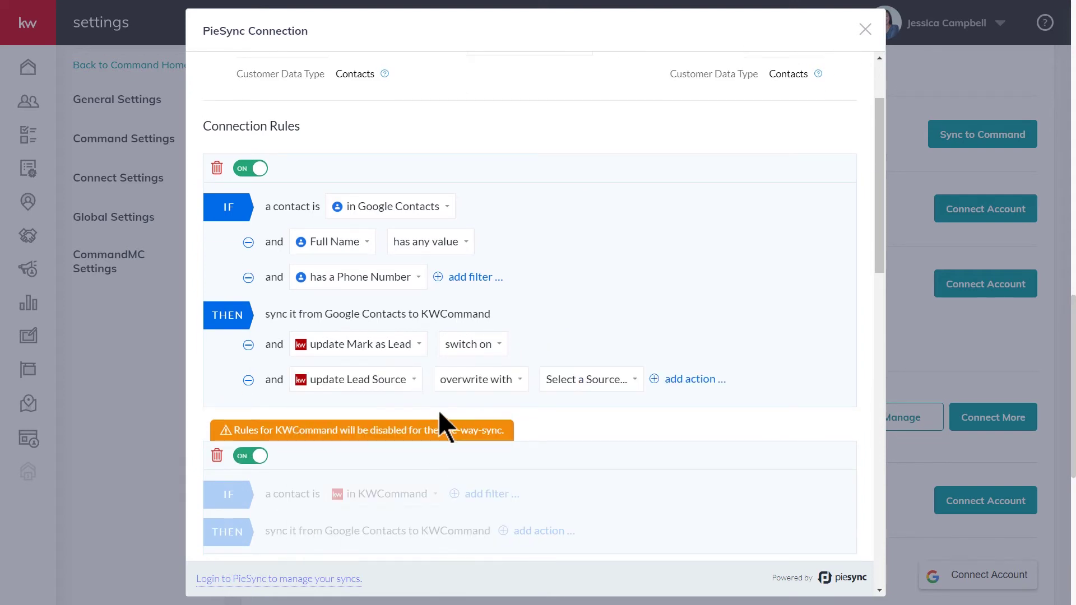
click(632, 383)
drag(702, 419, 697, 469)
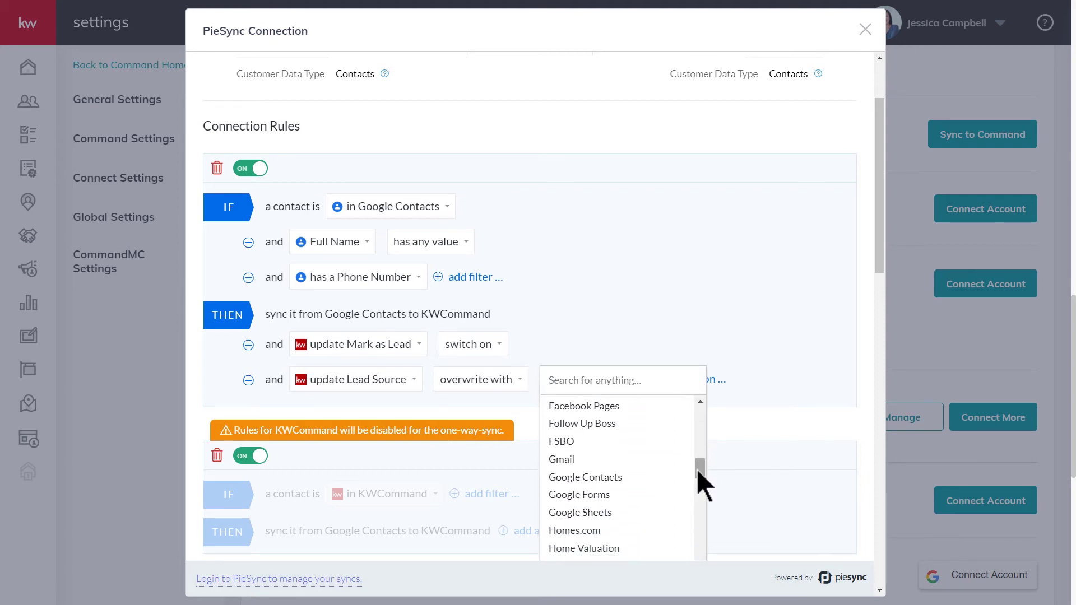
click(653, 491)
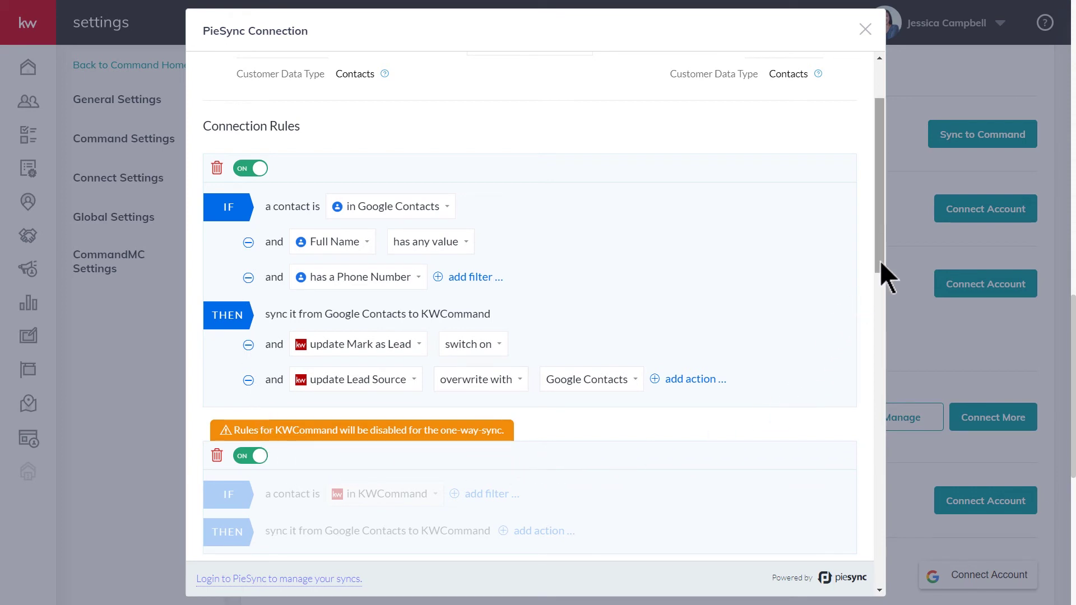
- Add a custom field mapping and choose Nickname as its Google Contacts field
drag(879, 261, 865, 402)
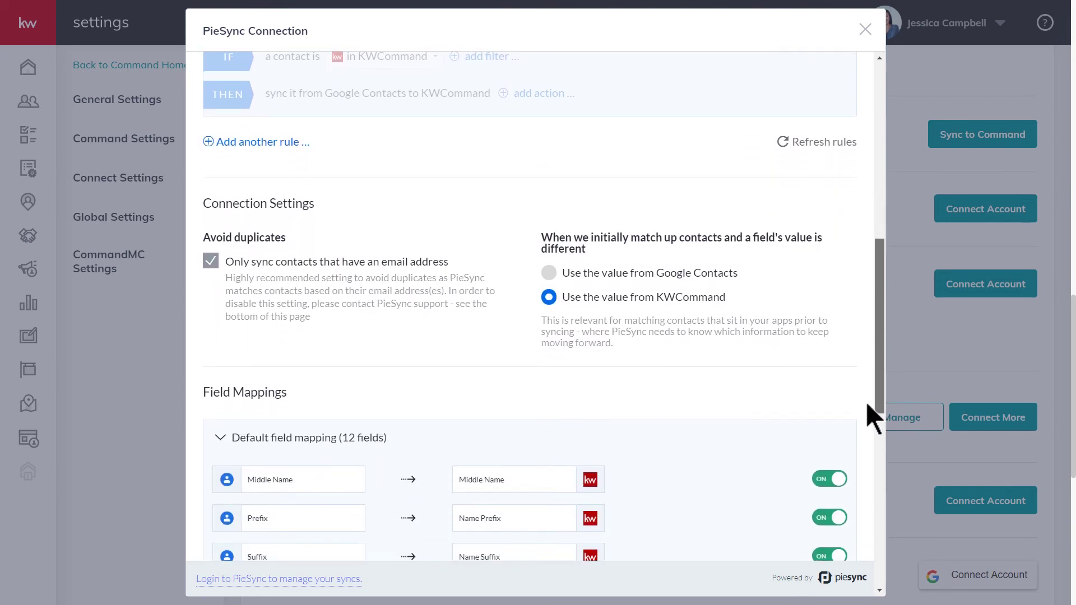
scroll(265, 194, down, 1)
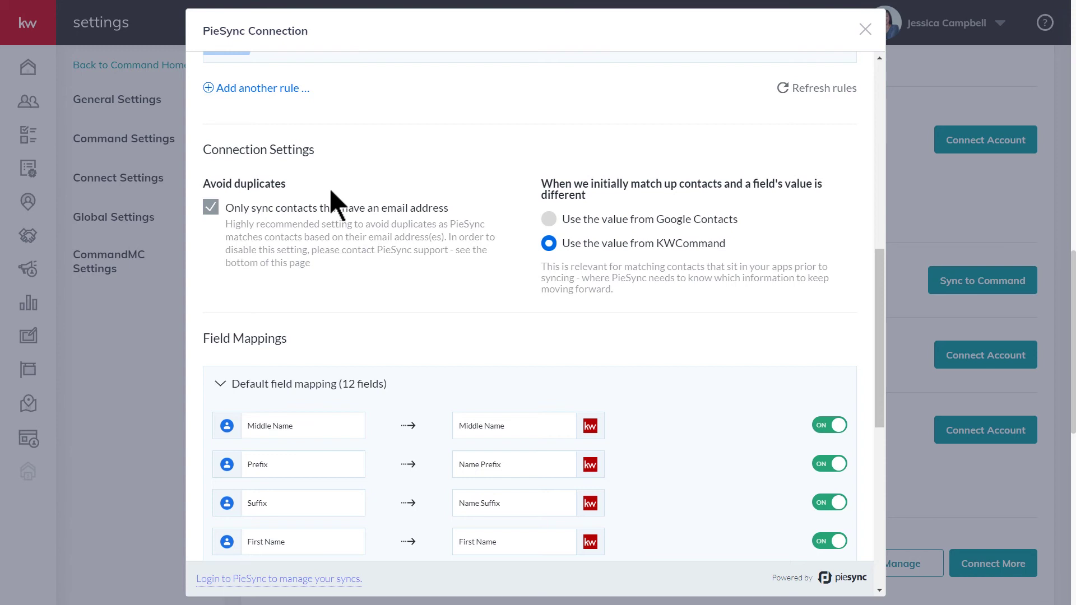
scroll(332, 191, up, 1)
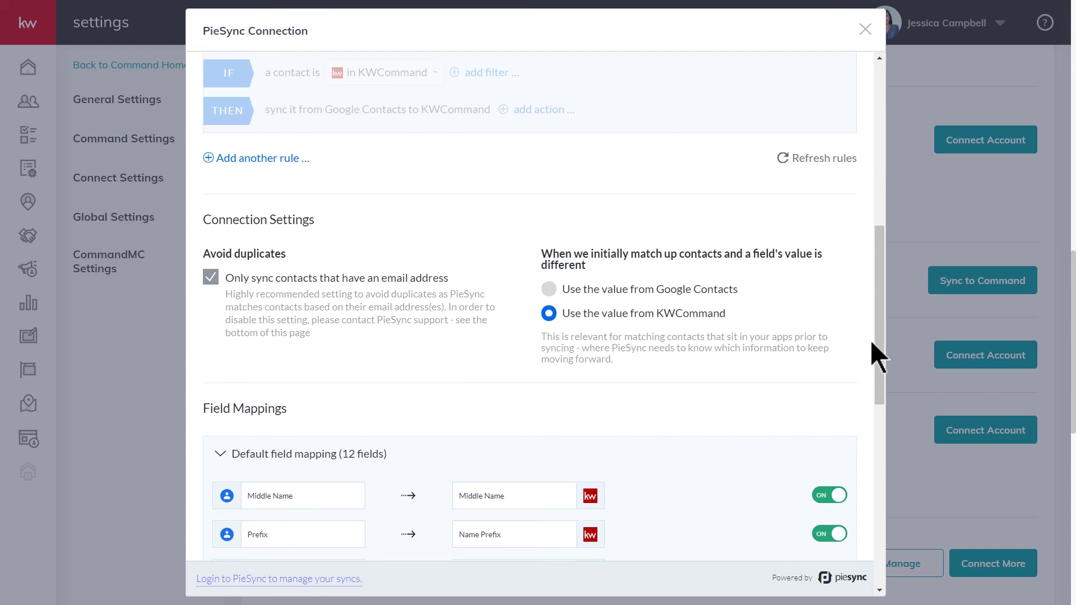
drag(875, 343, 876, 458)
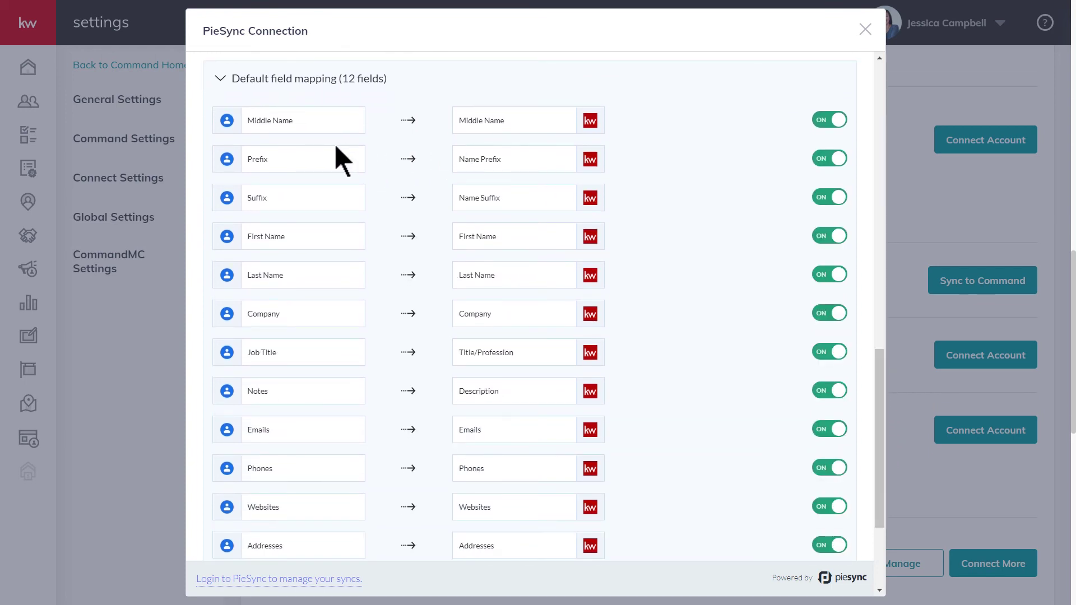
scroll(435, 194, up, 2)
scroll(435, 193, down, 6)
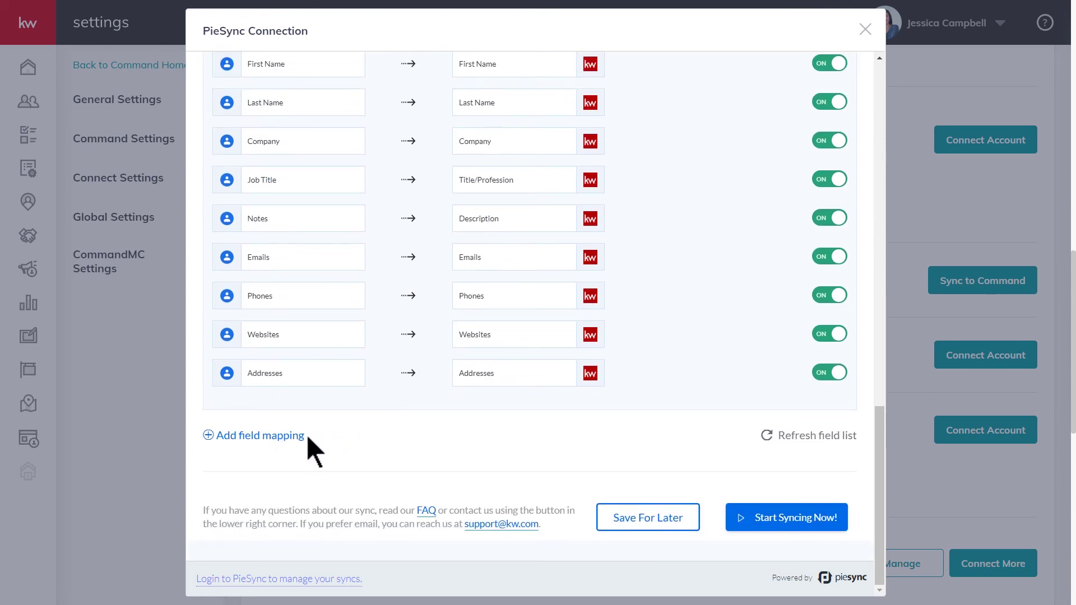
click(307, 436)
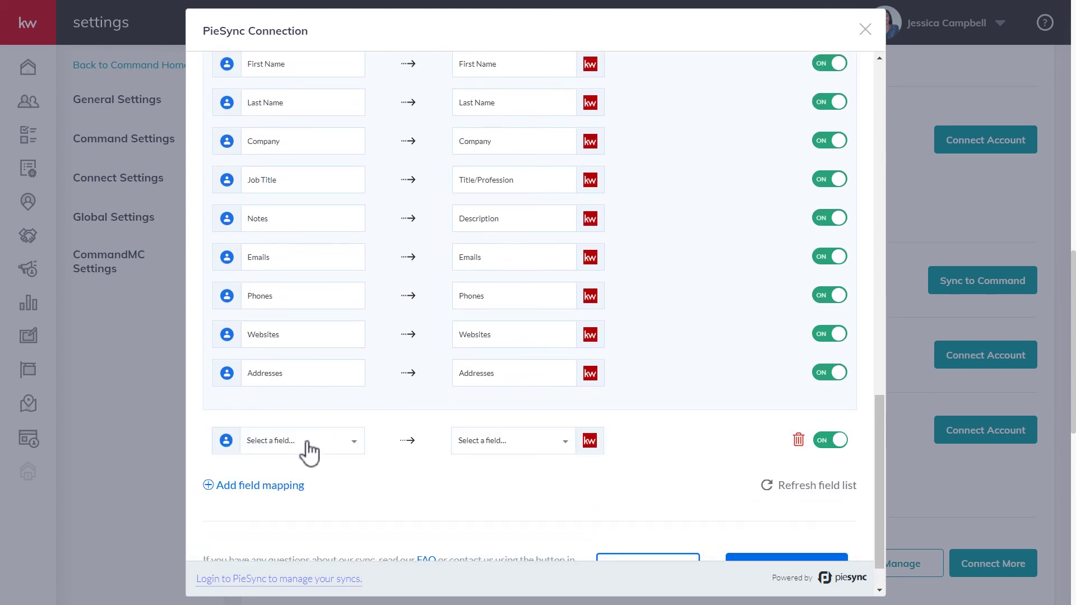
click(356, 448)
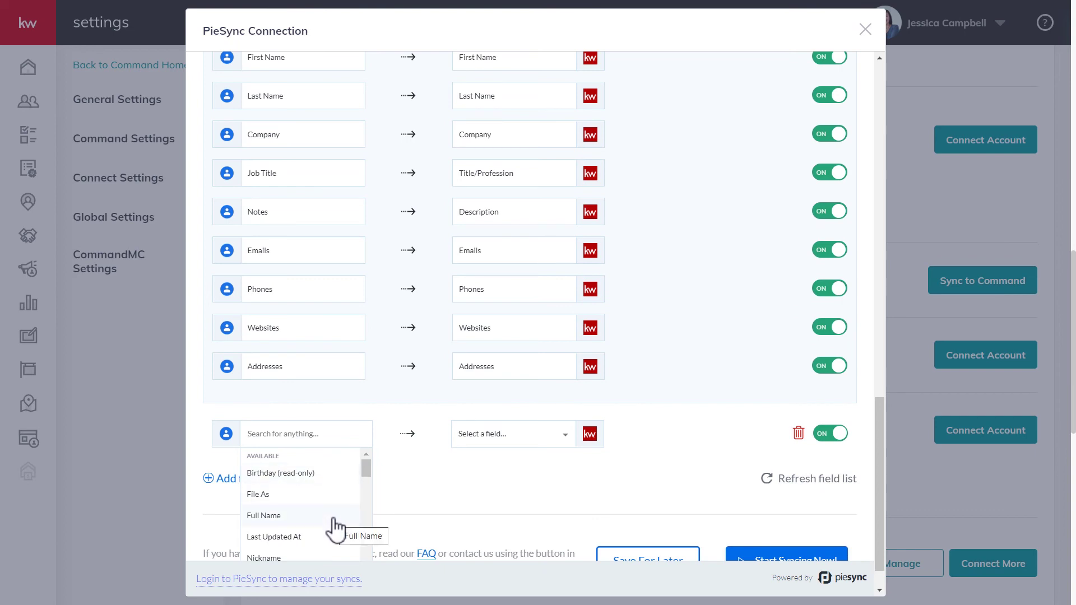
scroll(334, 526, down, 3)
click(329, 490)
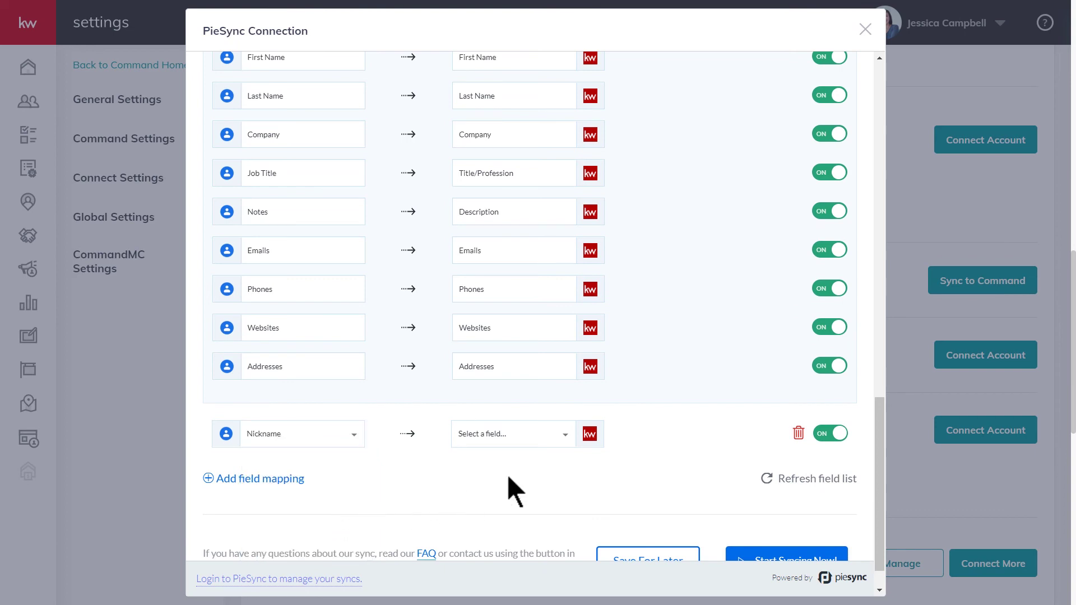
- Check the available KWCommand fields for the Nickname mapping, leave the target unselected, and switch the mapping off
click(566, 435)
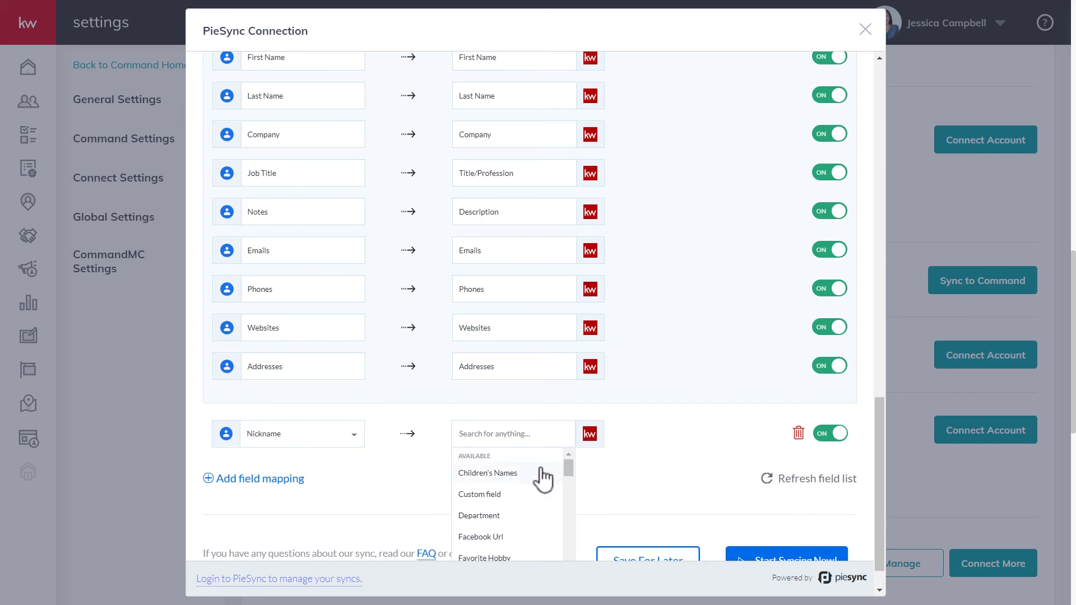
click(596, 476)
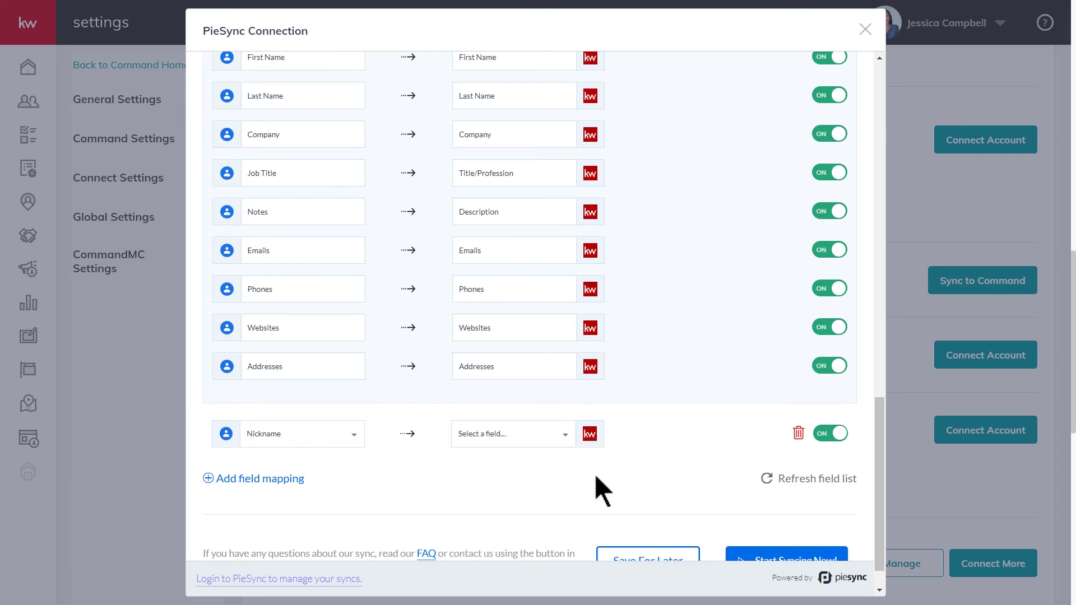
click(840, 434)
- Start and confirm the Google Contacts to KWCommand sync, then close the connection window after checking its activity
scroll(582, 443, down, 1)
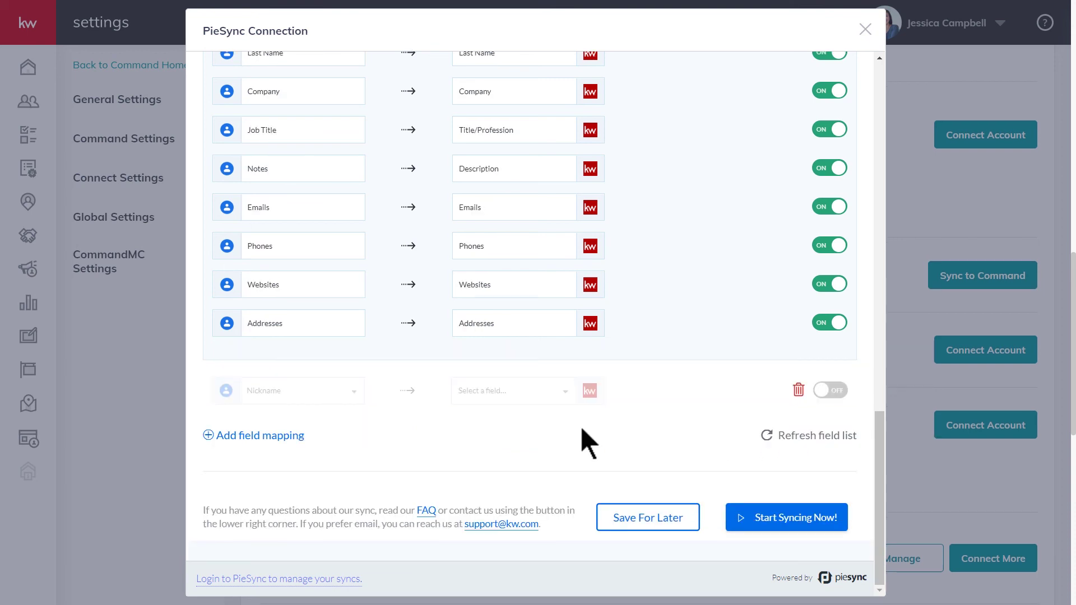
click(765, 520)
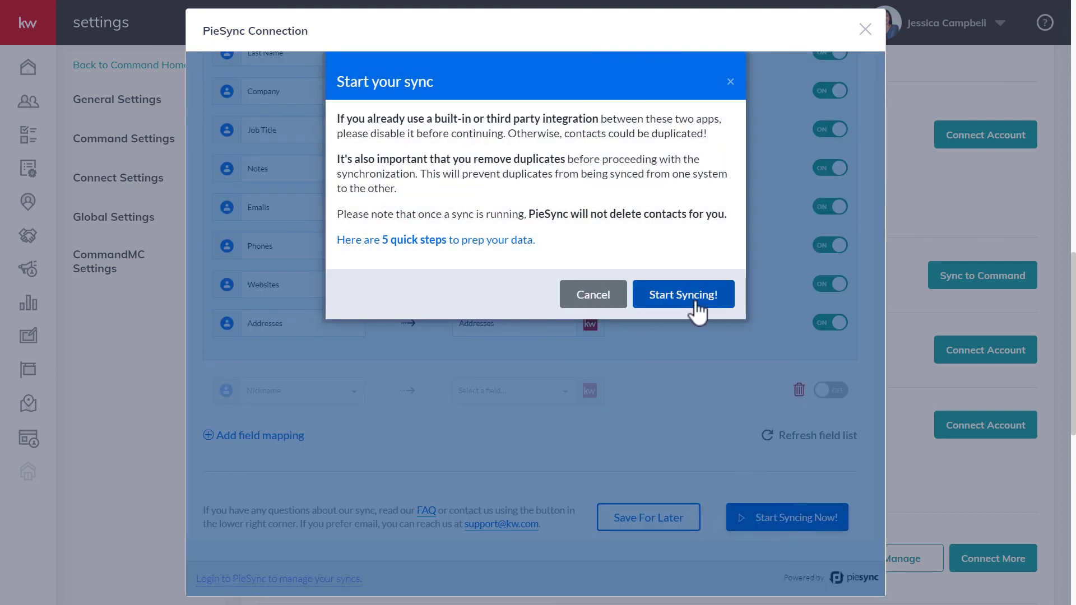
click(682, 295)
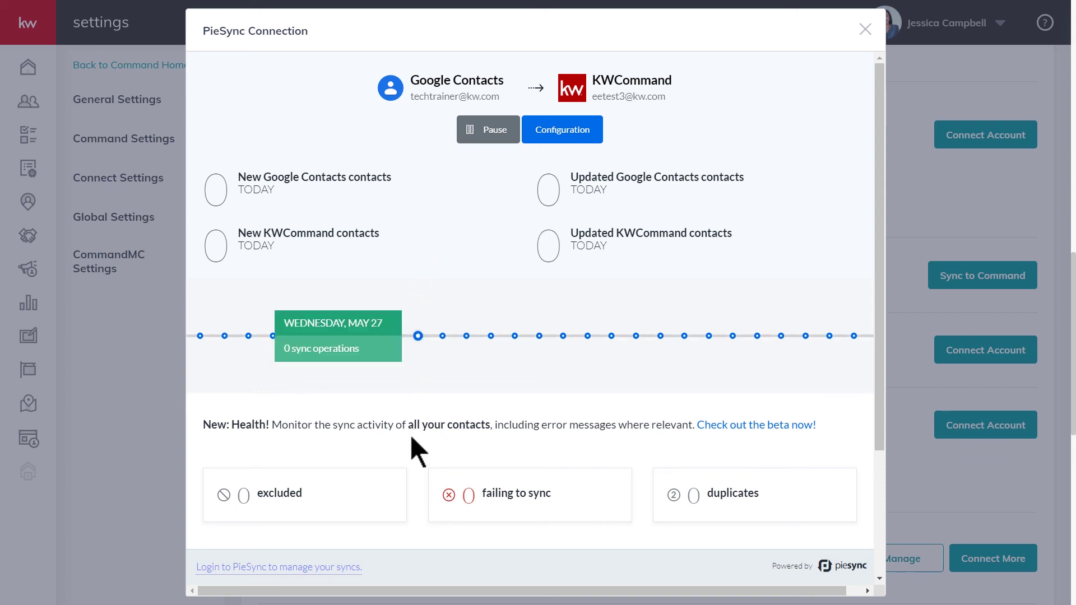
scroll(409, 442, down, 3)
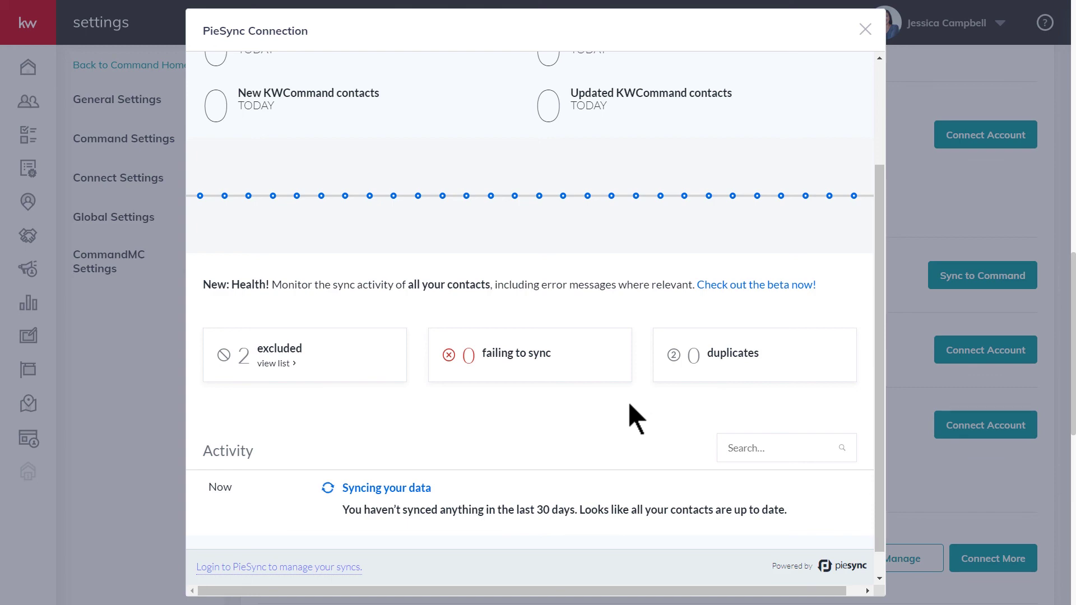
key(Escape)
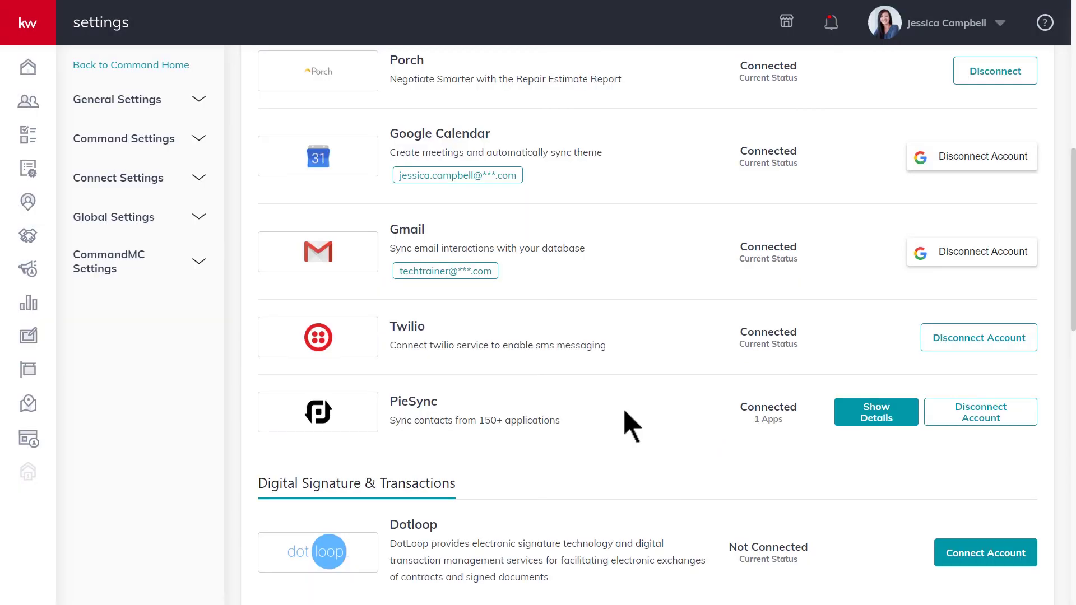
- View PieSync's connected application details and the services available to connect with KWCommand, then close the connection window
click(852, 420)
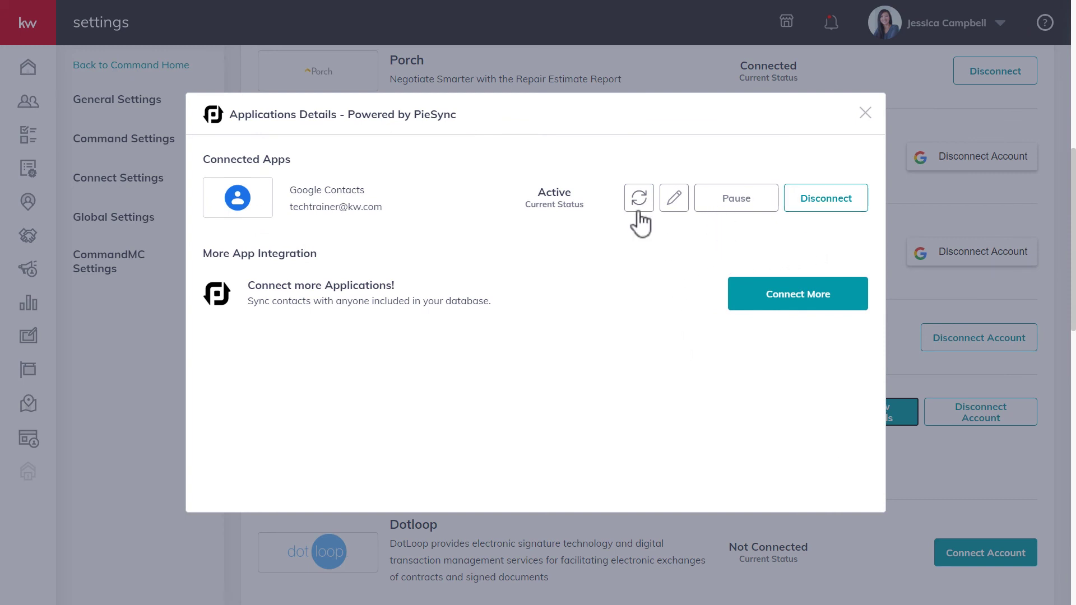
click(675, 206)
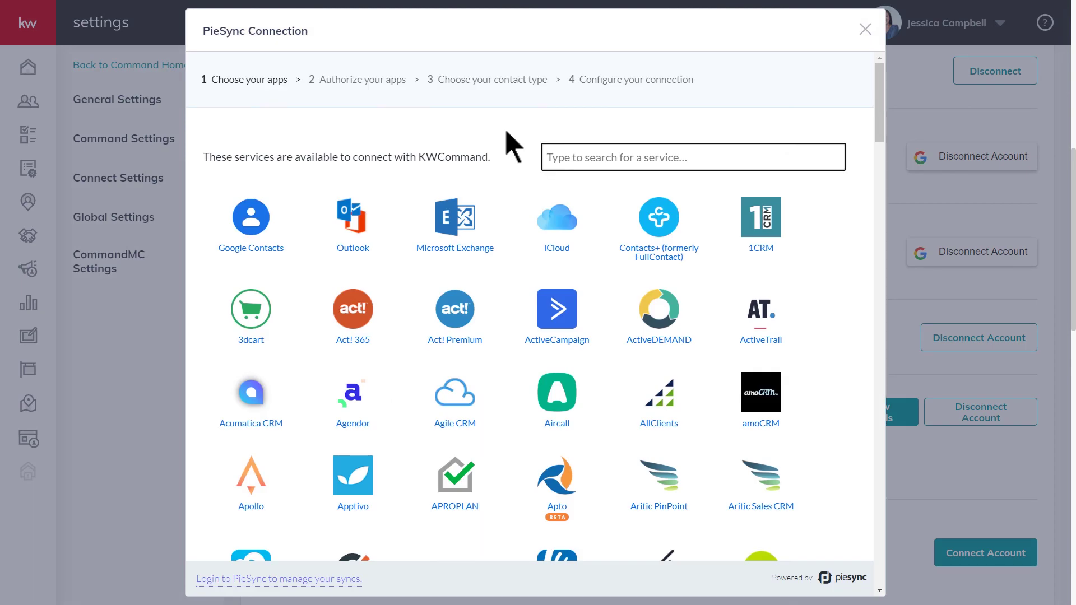
click(864, 30)
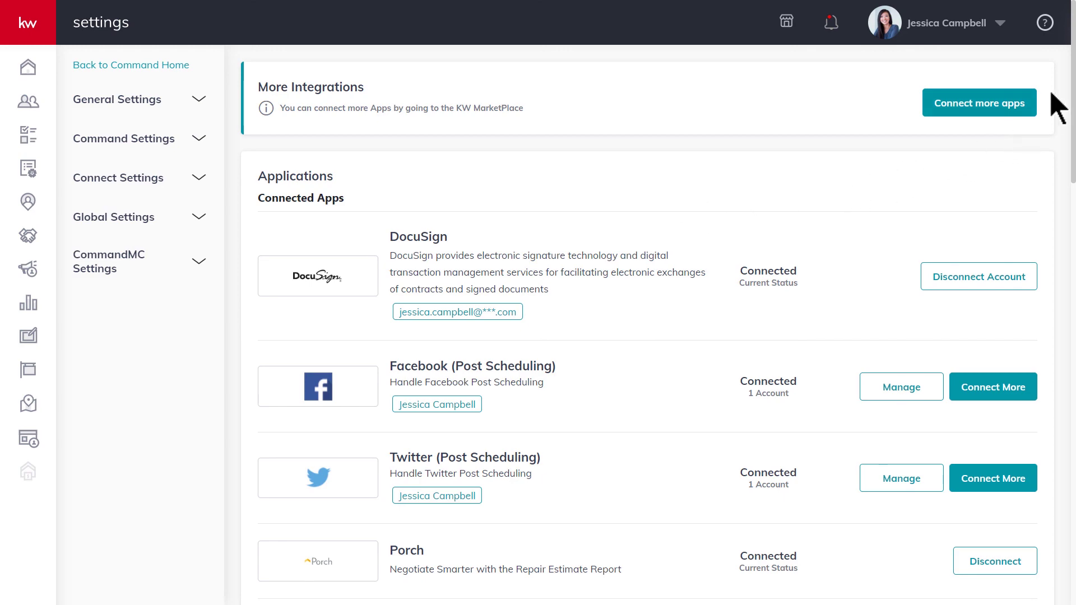
- Open the Keller Williams University articles in Help & Information
click(1045, 25)
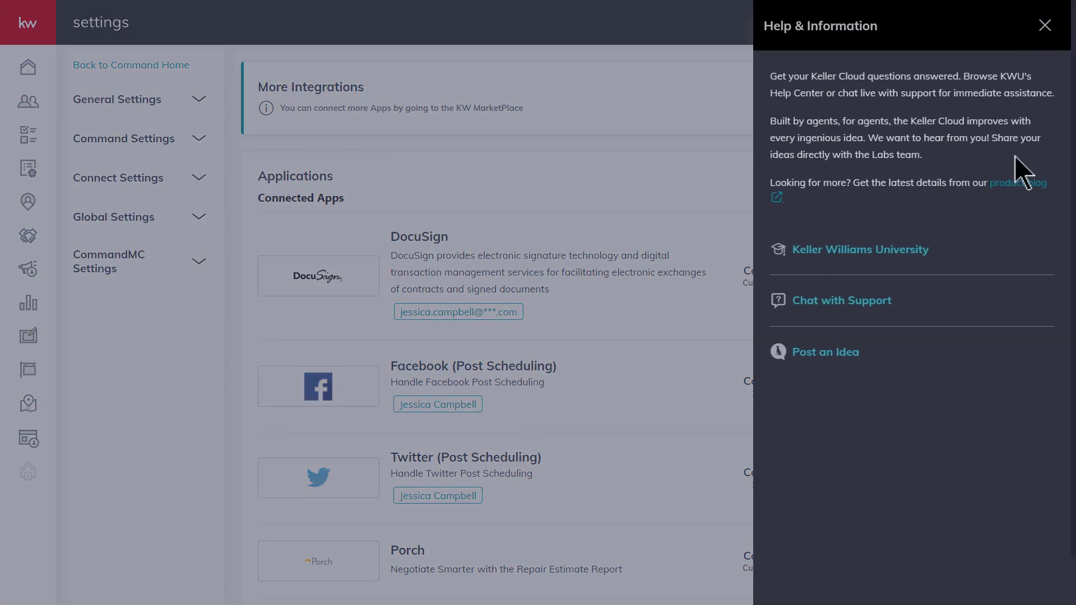
click(925, 251)
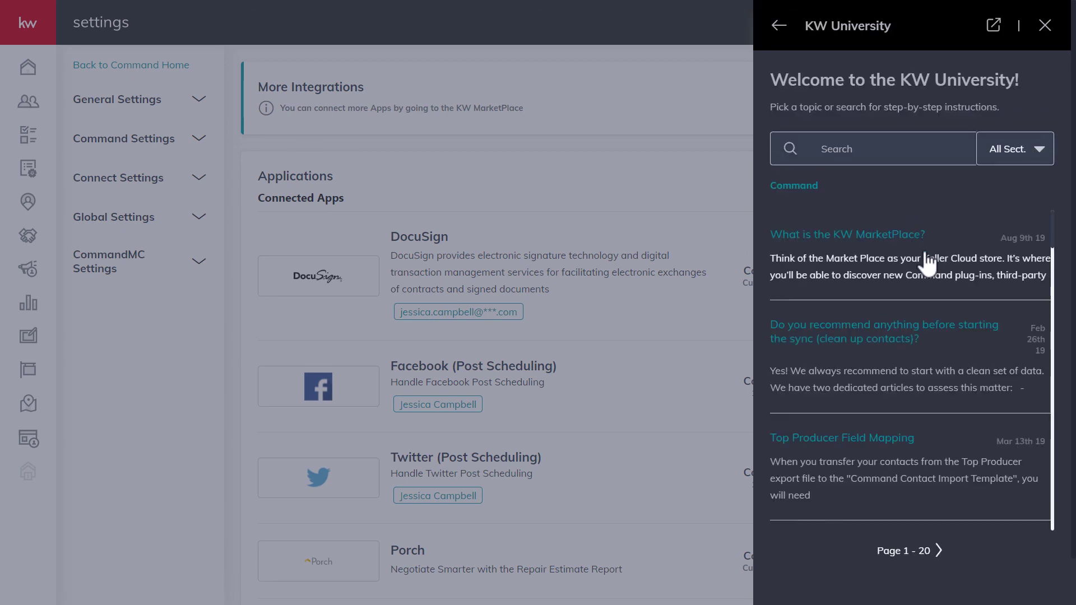